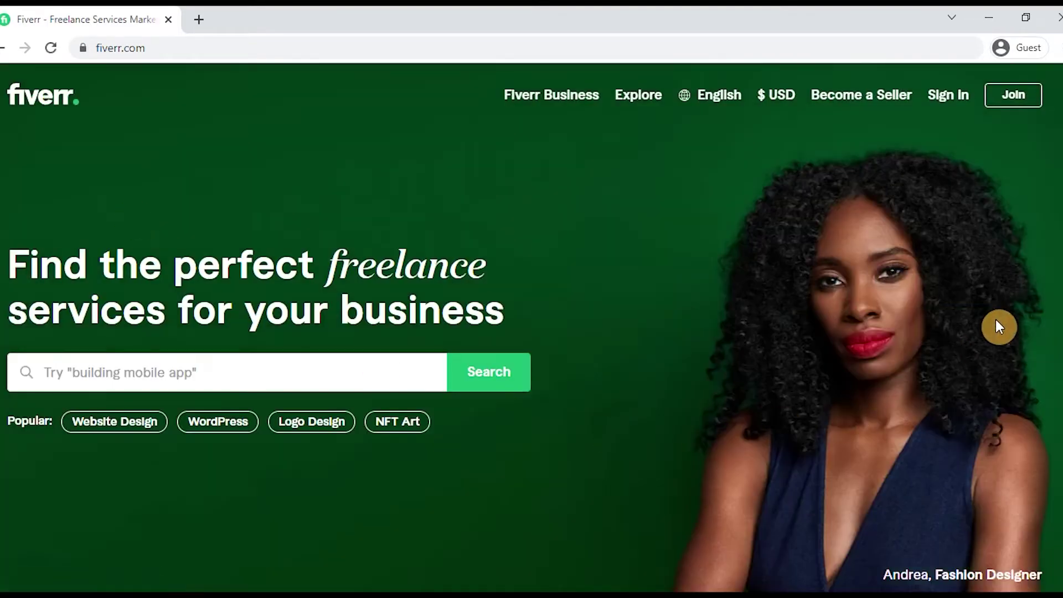
Step: Open the Join Fiverr sign-up dialog from the home page's top navigation bar
left_click(1025, 98)
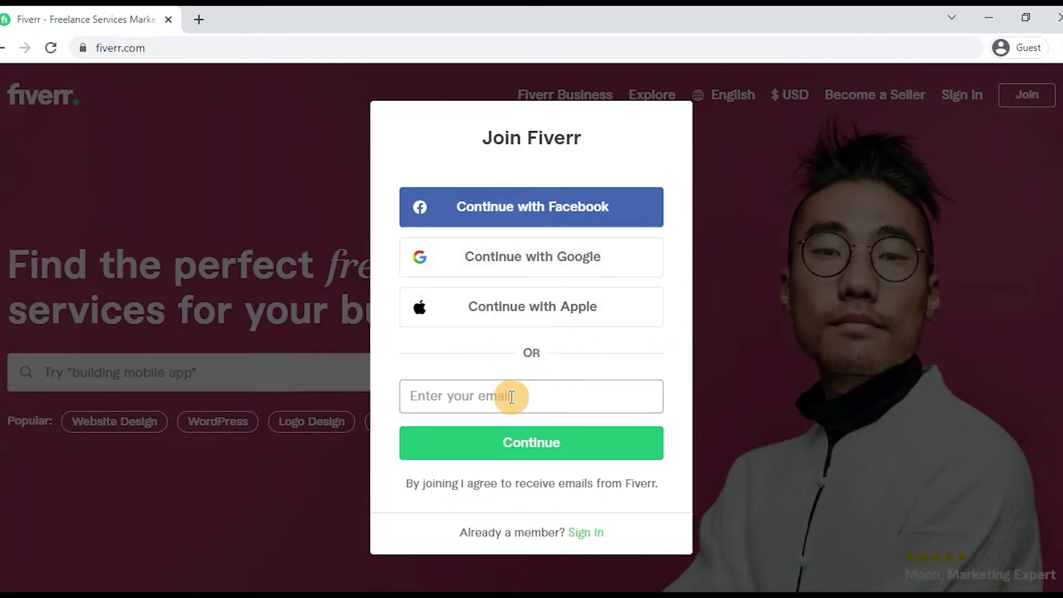
Step: Enter the sign-up email address in the Join Fiverr form and continue
left_click(540, 395)
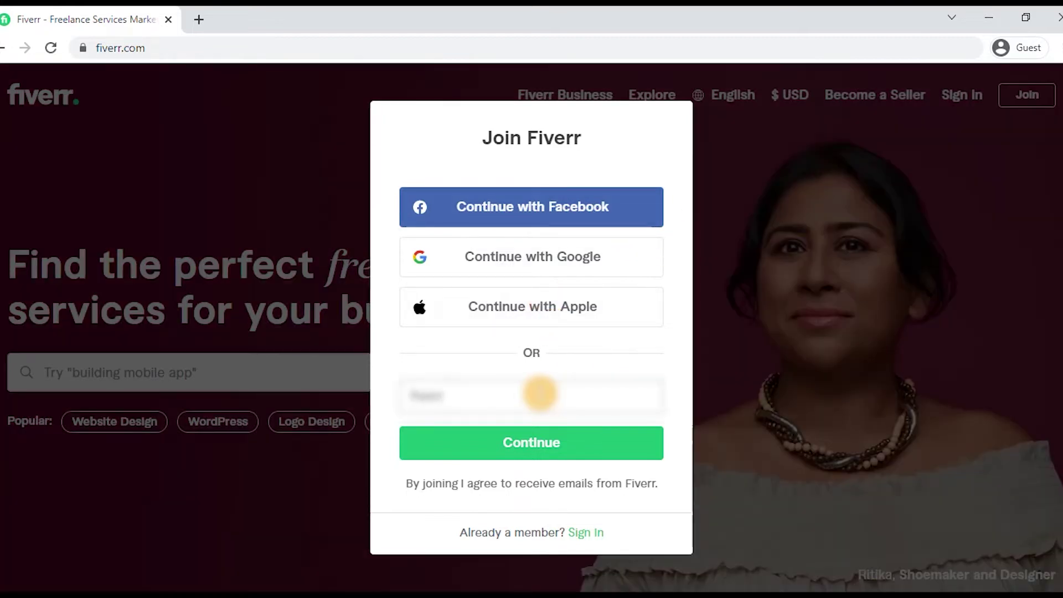
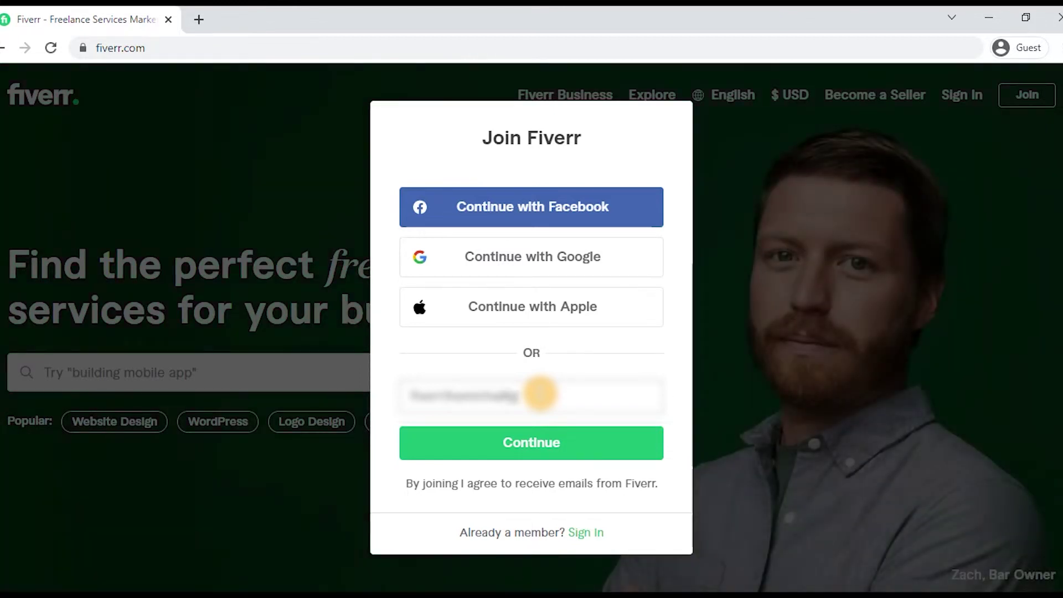
left_click(574, 453)
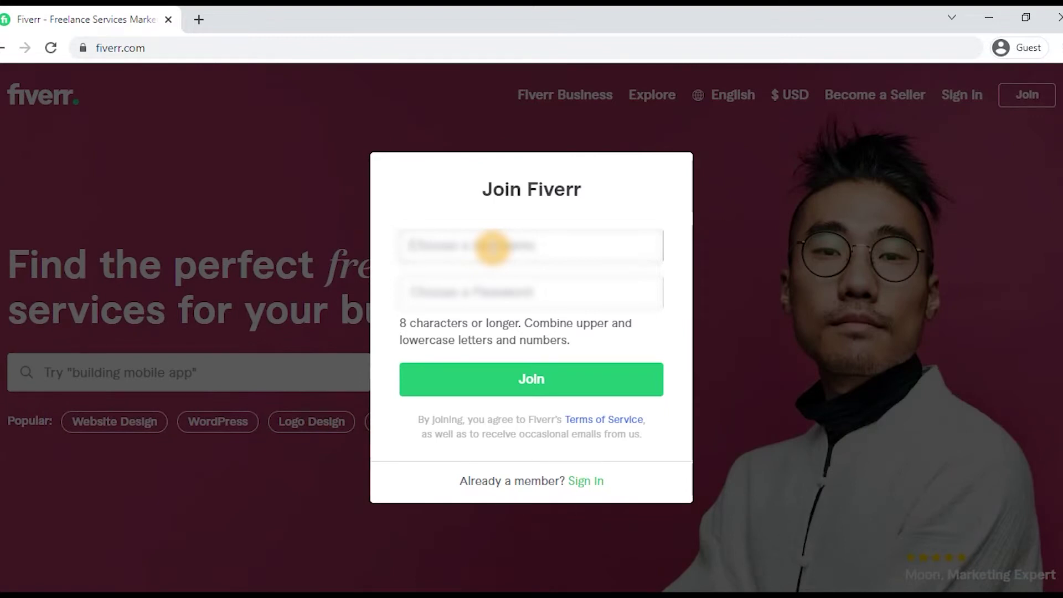
Step: Choose a username and a password of at least 8 characters, then join Fiverr
left_click(492, 247)
type("zh")
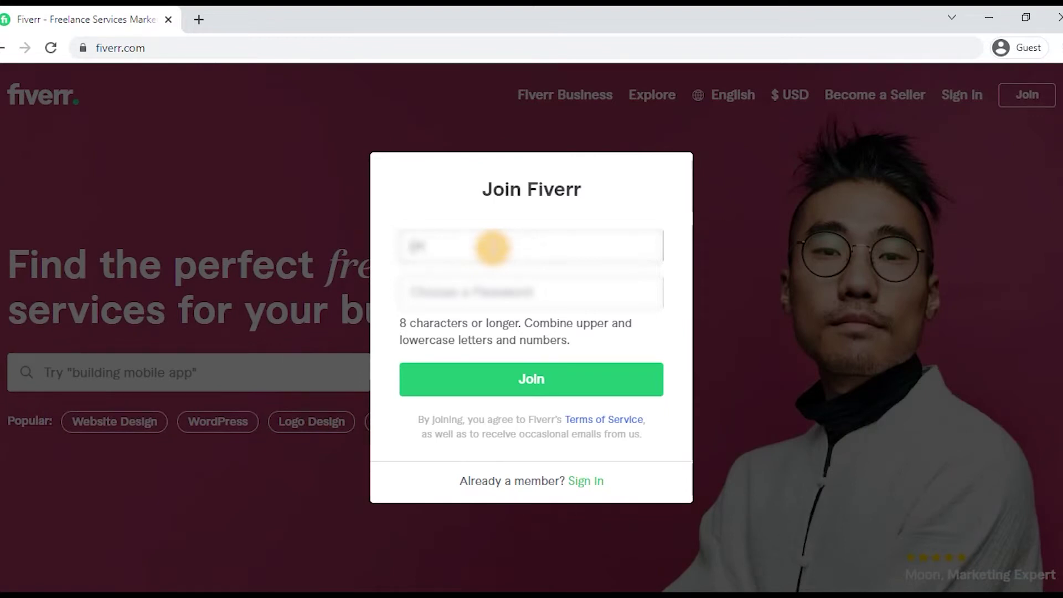
type("an")
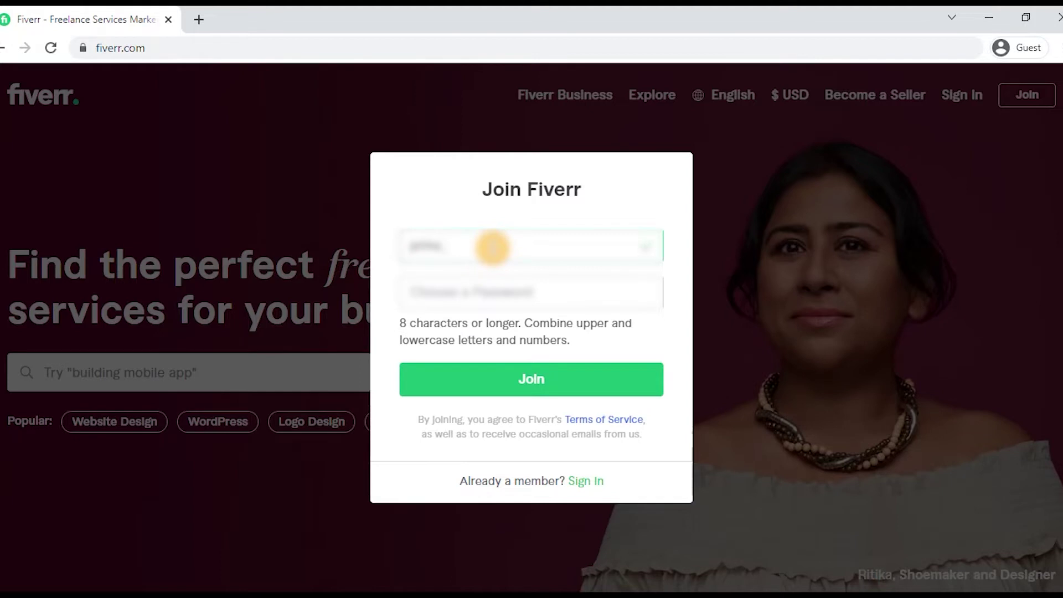
type("_tt")
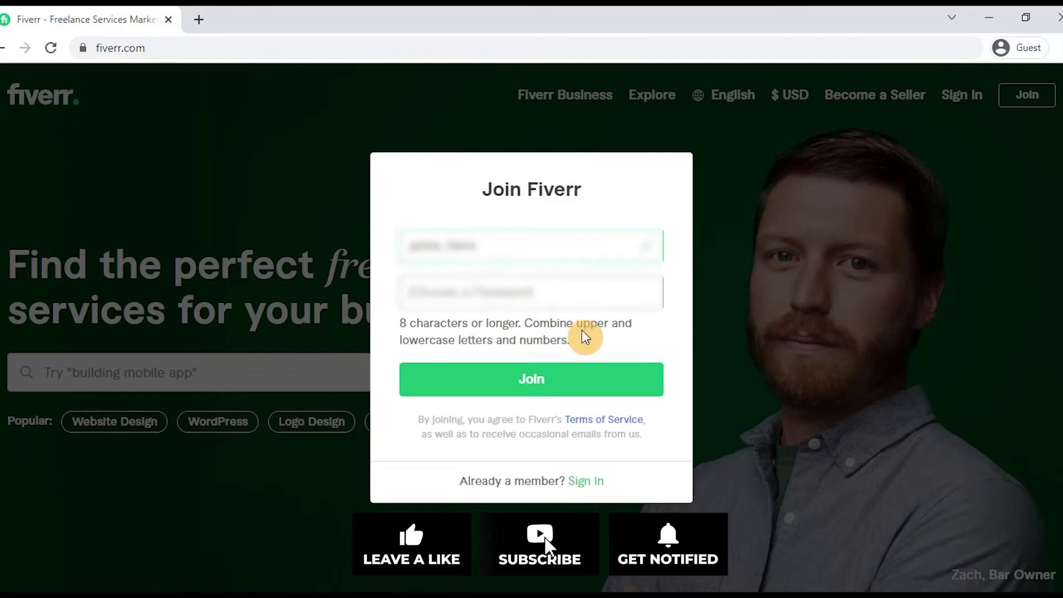
type("a")
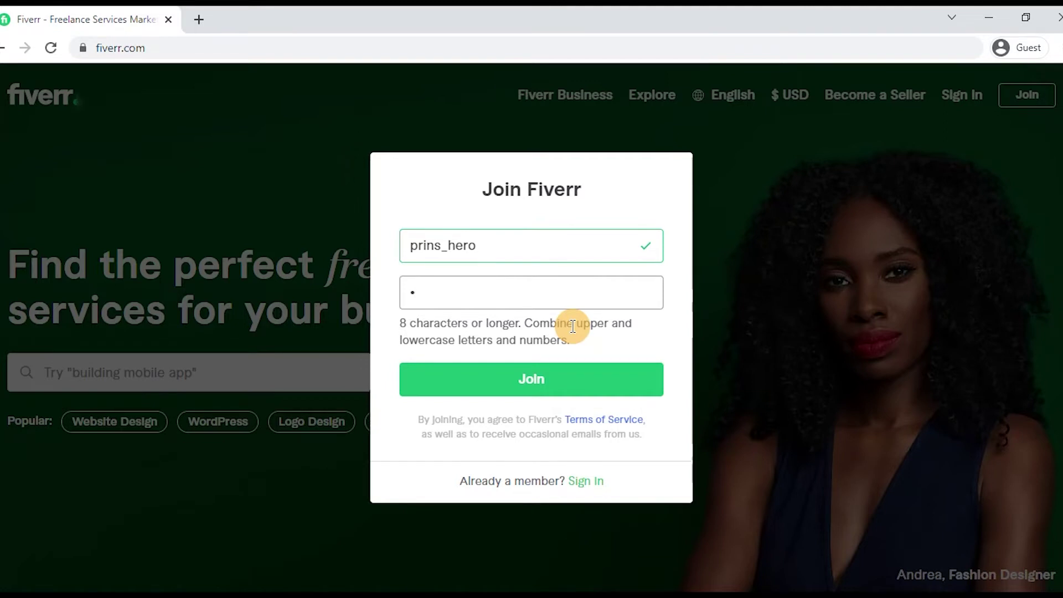
key("BackSpace")
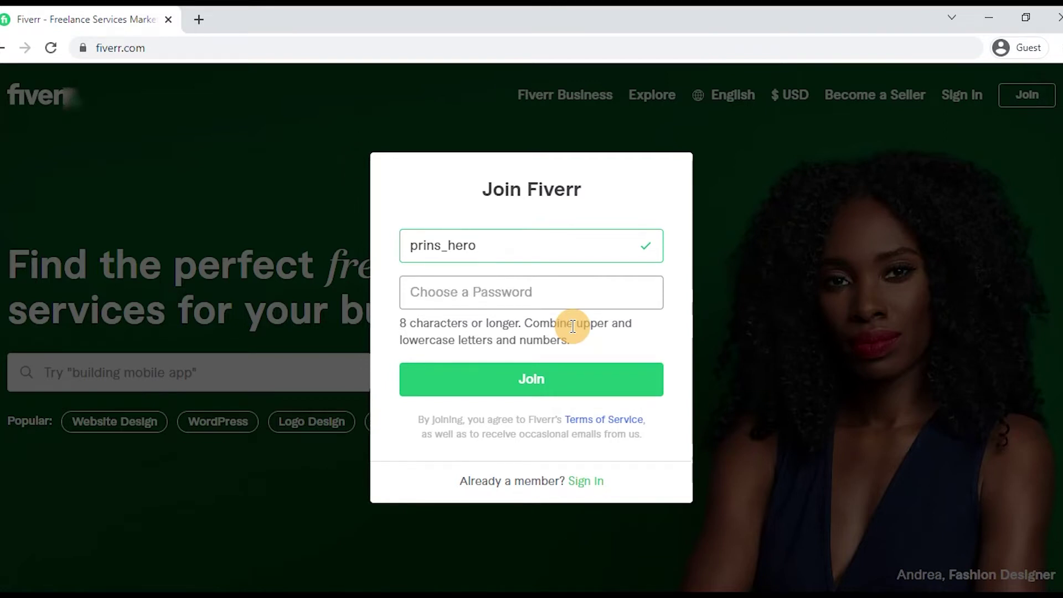
type("•••••••••")
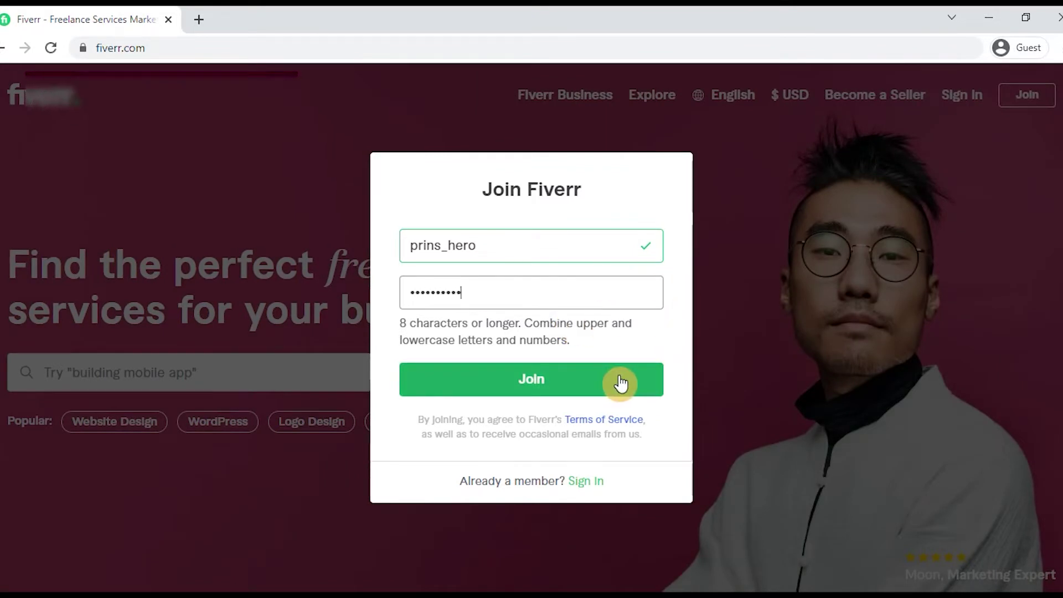
left_click(620, 382)
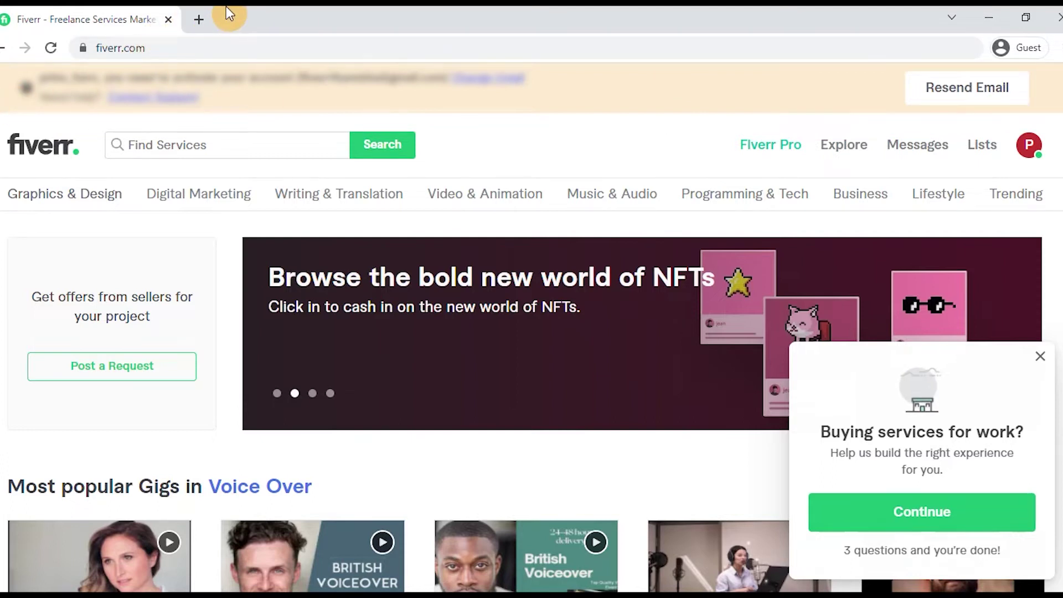
Step: In Gmail, open the 'Activate Your New Account' email and allow desktop chat notifications
left_click(172, 20)
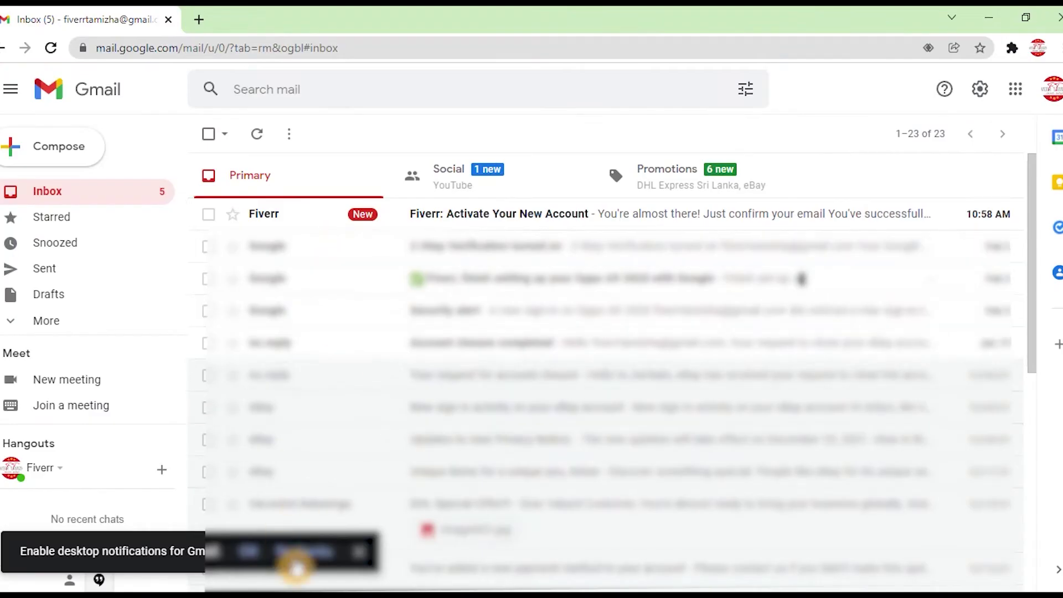
left_click(270, 556)
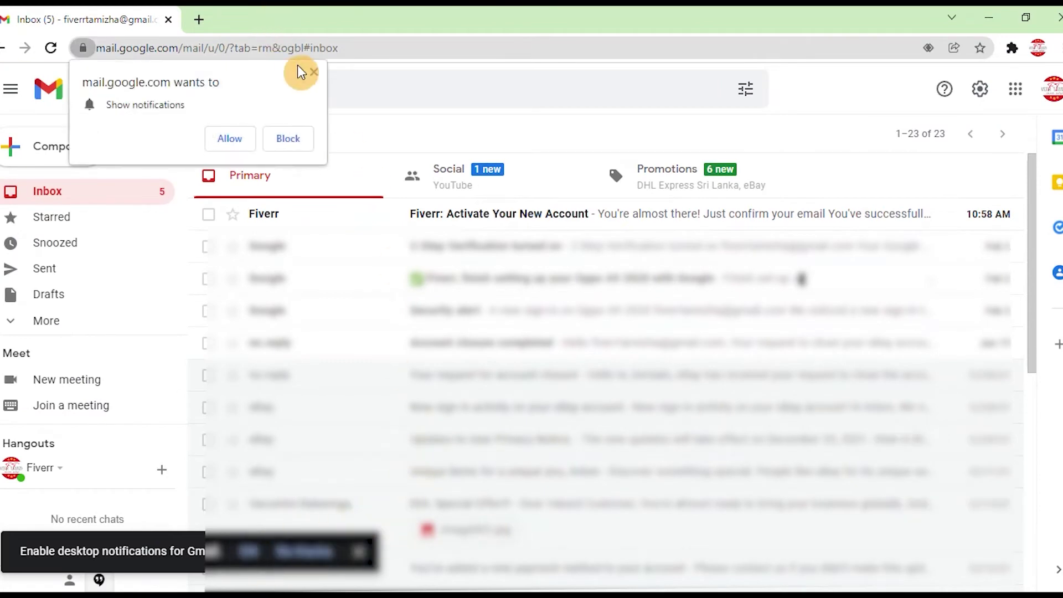
left_click(312, 76)
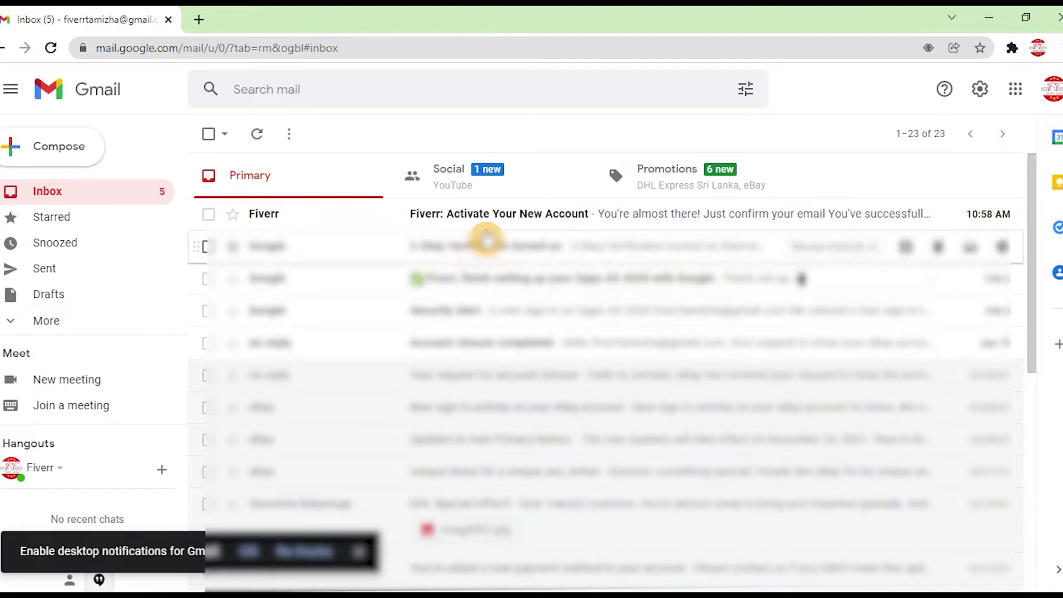
left_click(493, 227)
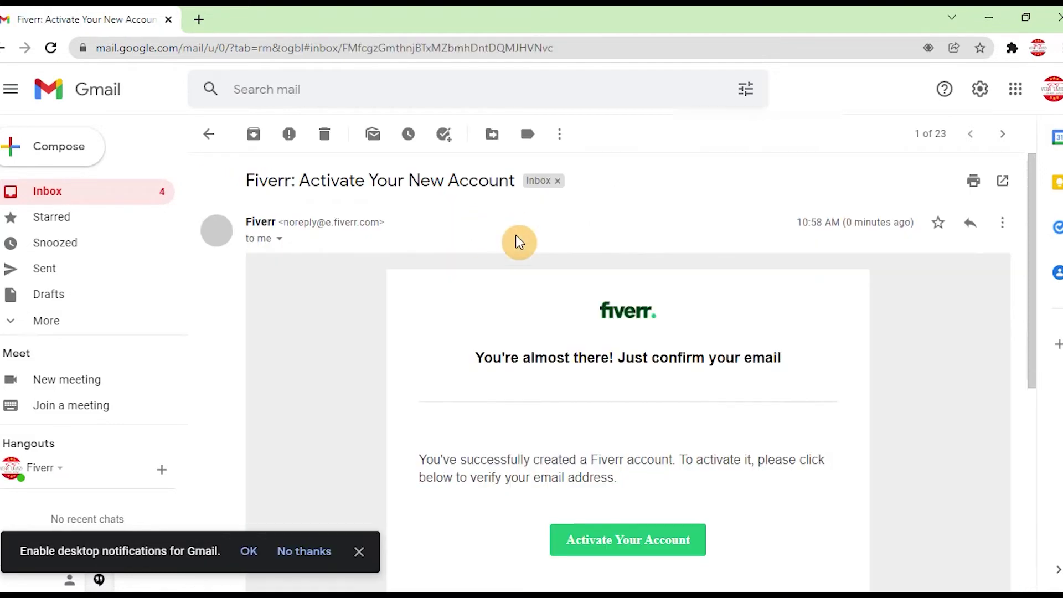
left_click(249, 551)
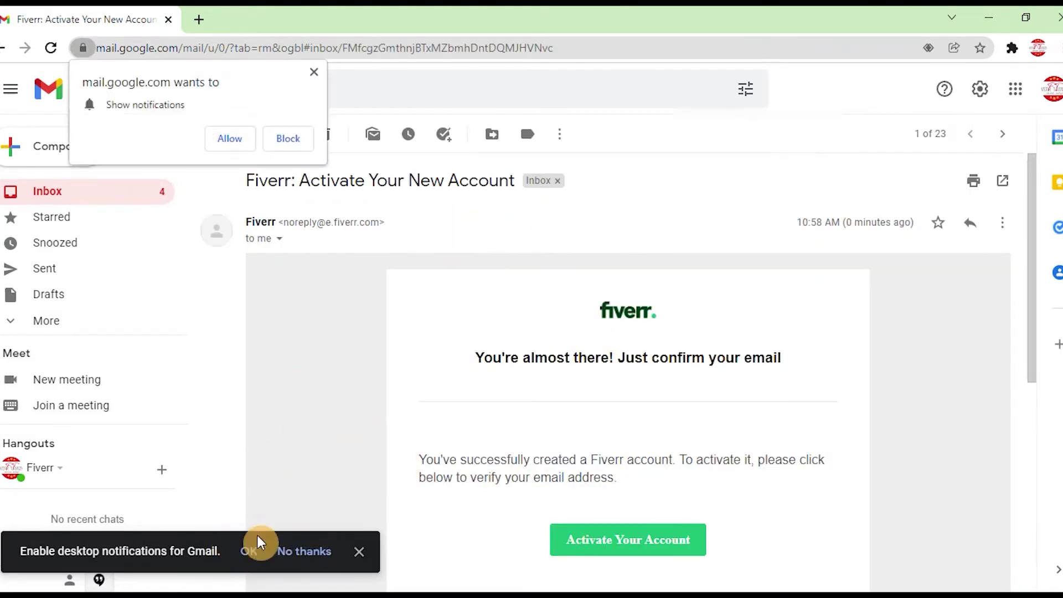
left_click(243, 148)
scroll(487, 294, "down", 4)
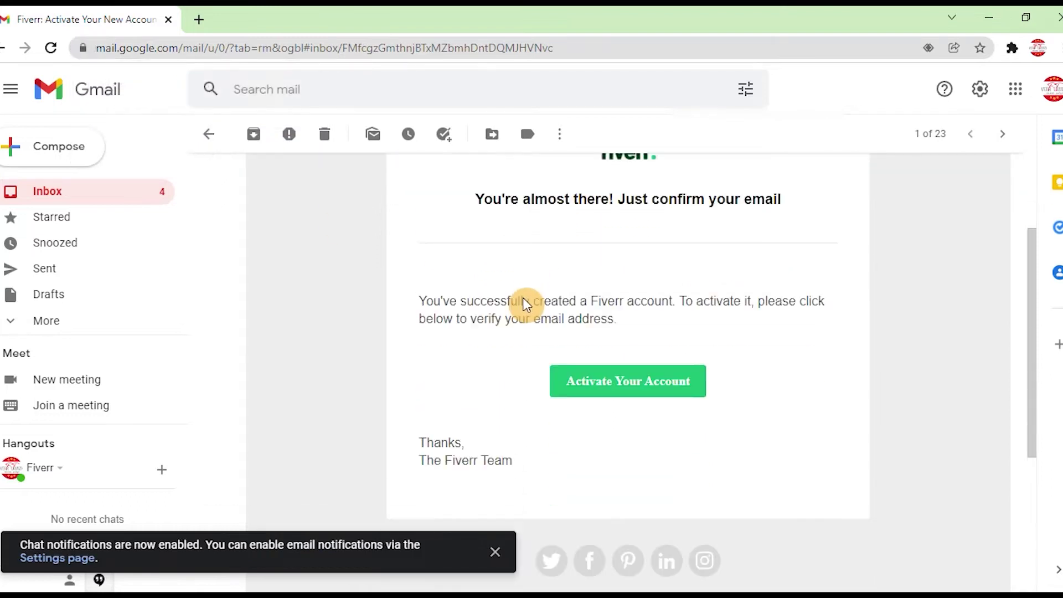
left_click(491, 562)
scroll(504, 510, "up", 3)
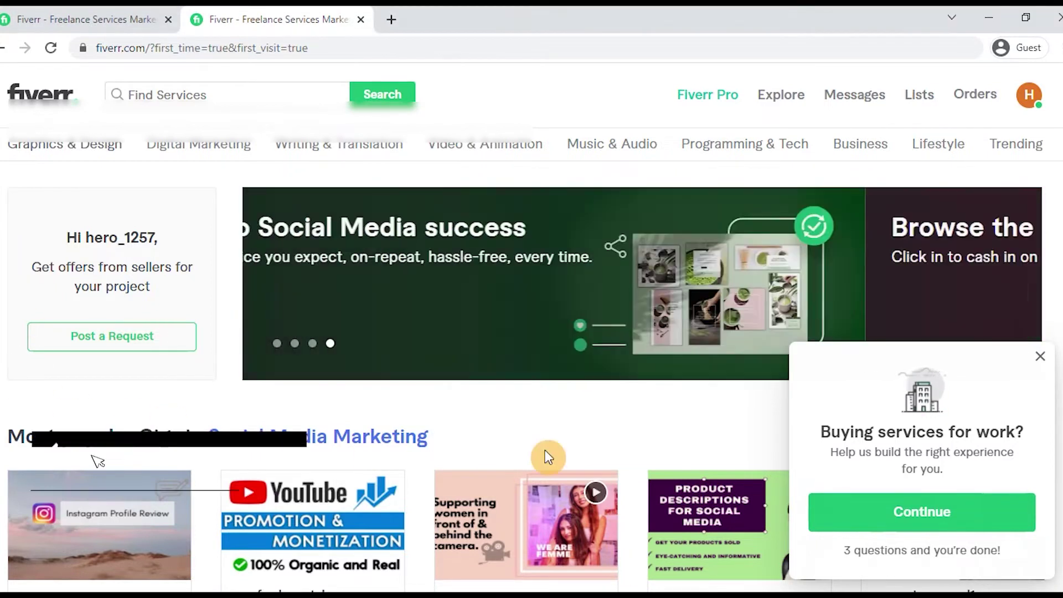
left_click(1039, 359)
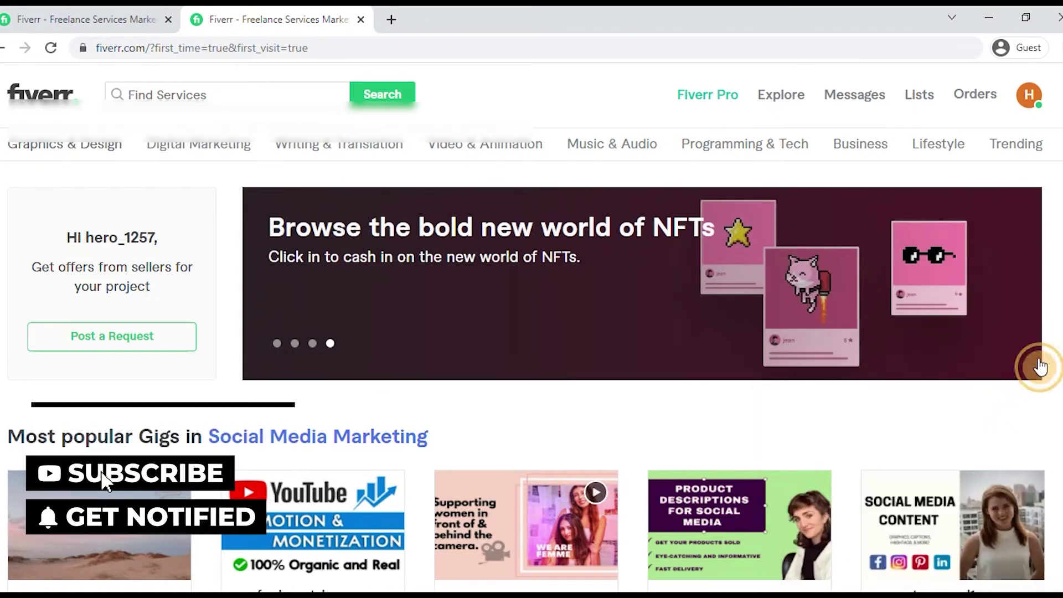
left_click(1029, 99)
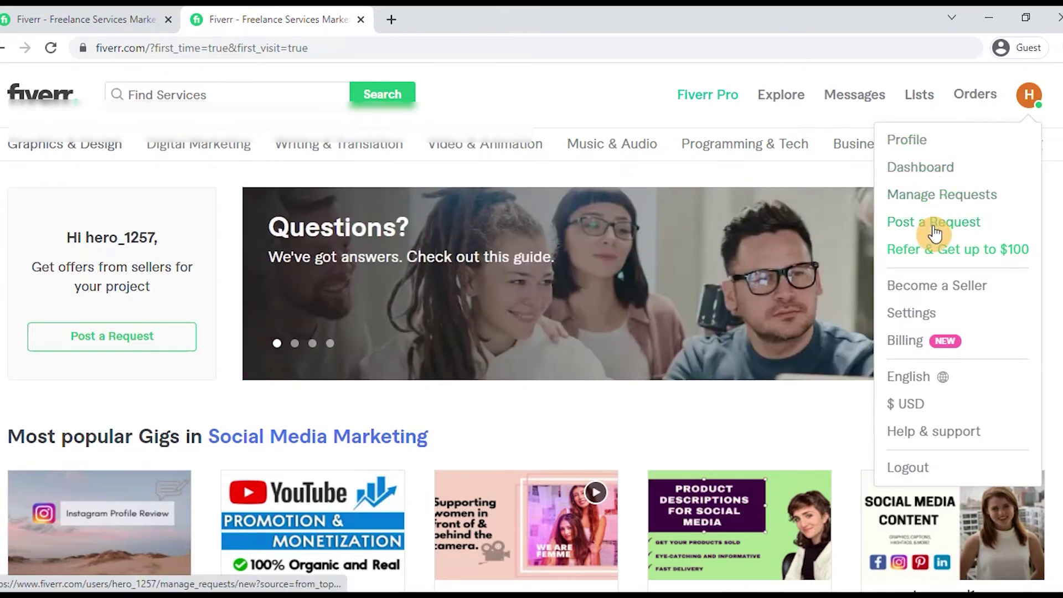
left_click(935, 231)
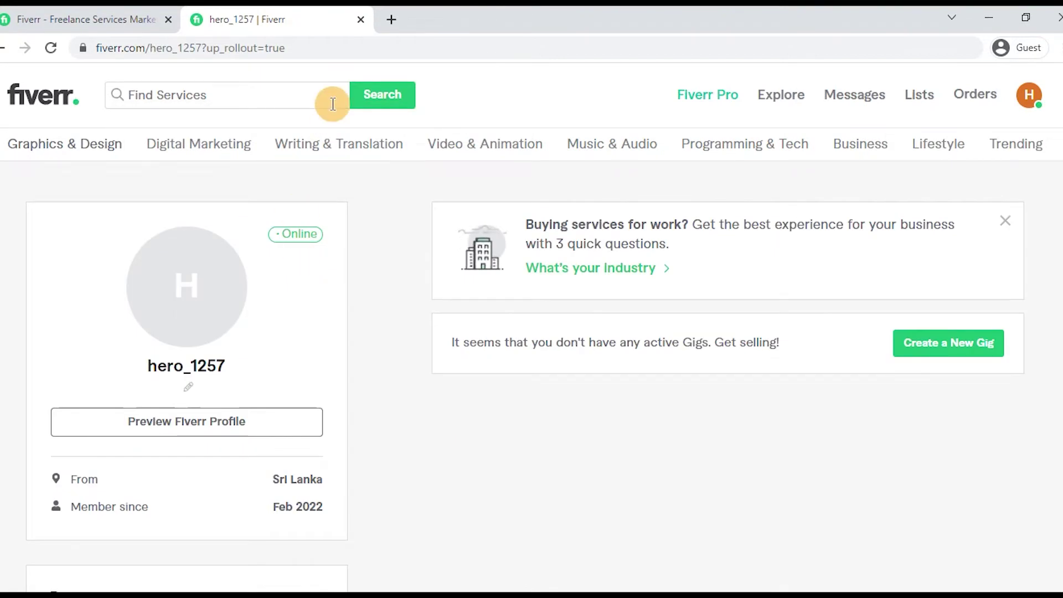
scroll(312, 284, "down", 1)
scroll(313, 288, "down", 1)
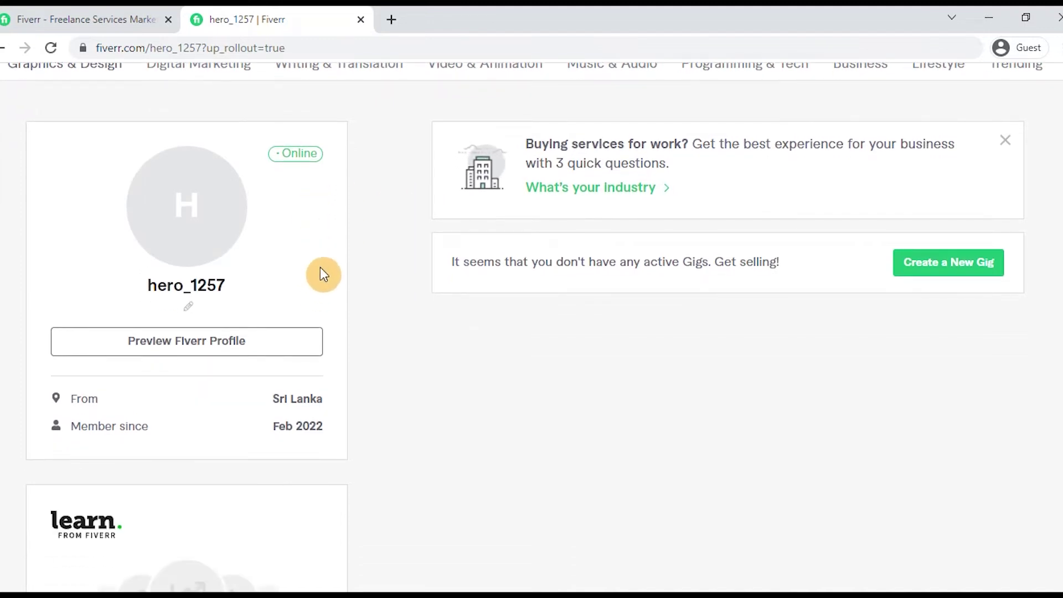
scroll(365, 258, "down", 1)
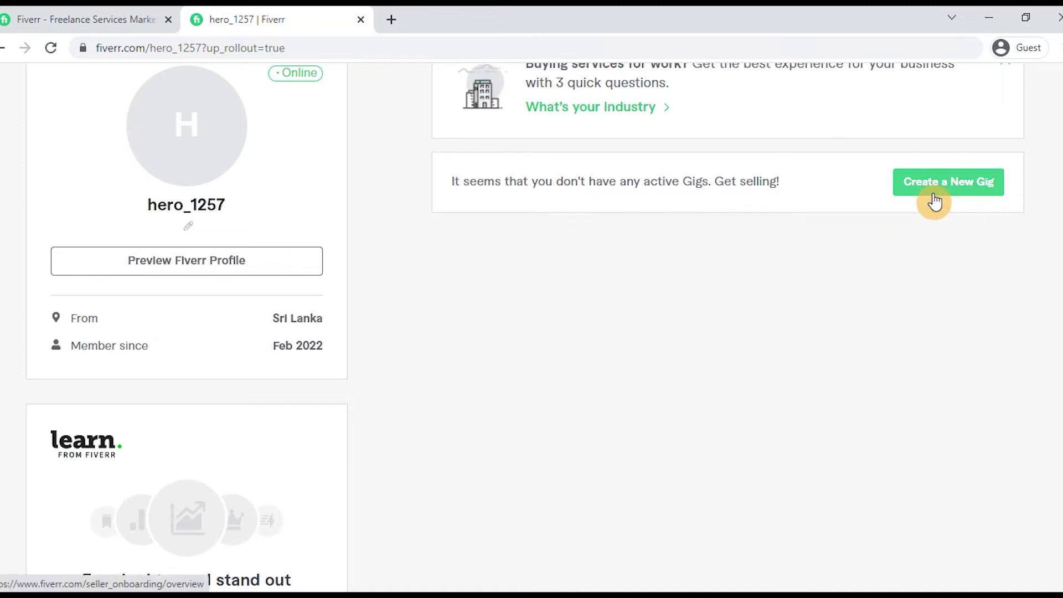
scroll(694, 257, "down", 1)
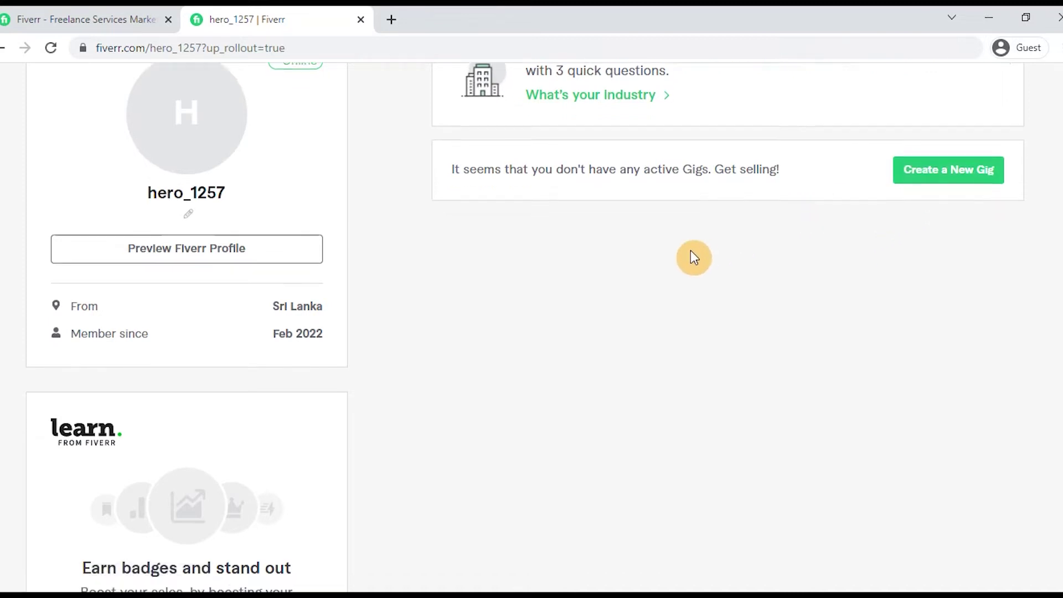
scroll(609, 258, "down", 3)
scroll(388, 257, "down", 1)
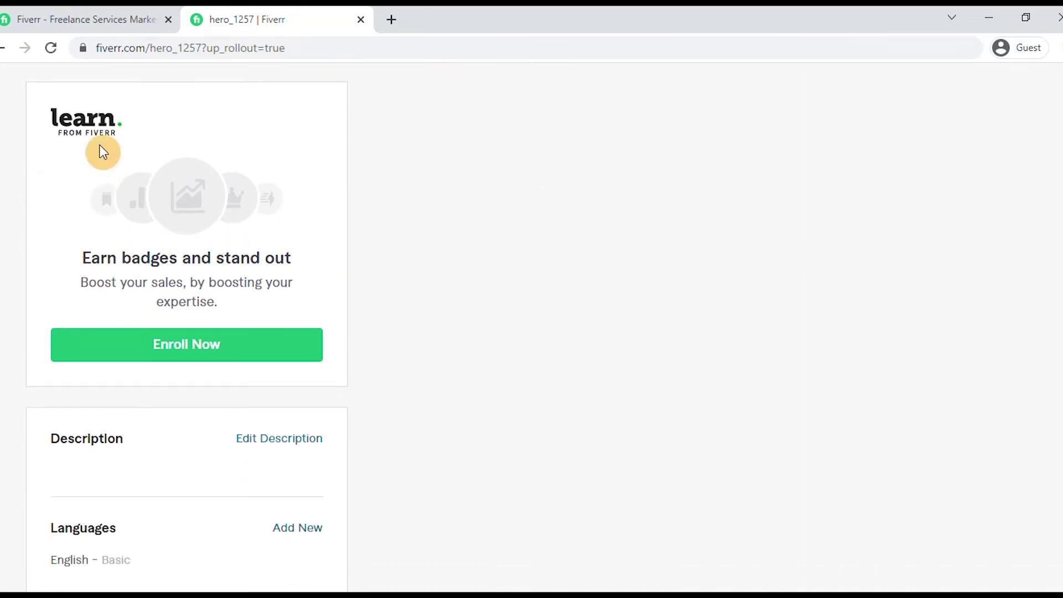
mouse_move(102, 130)
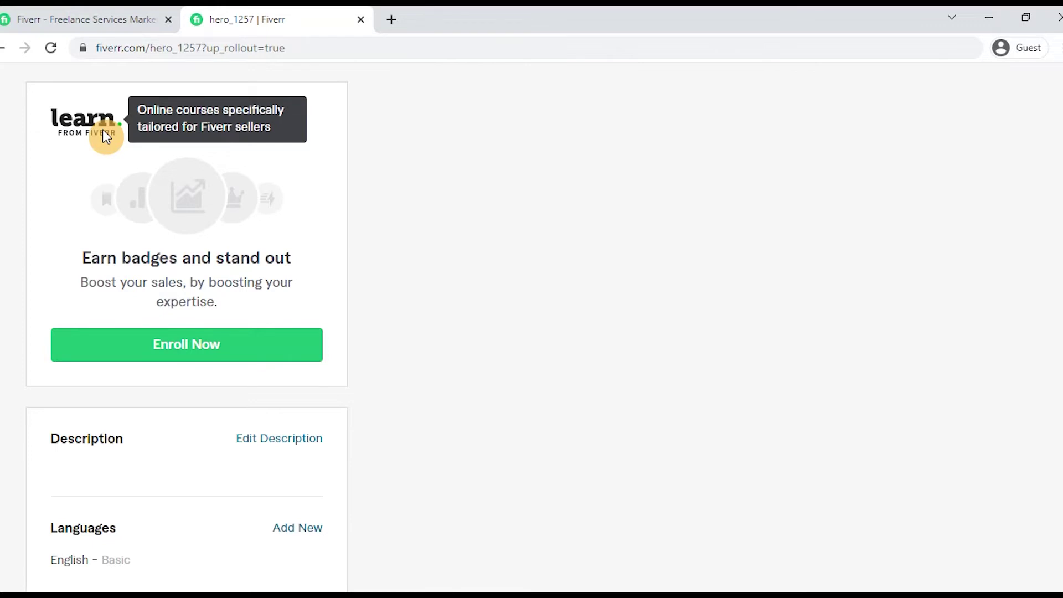
scroll(177, 201, "down", 4)
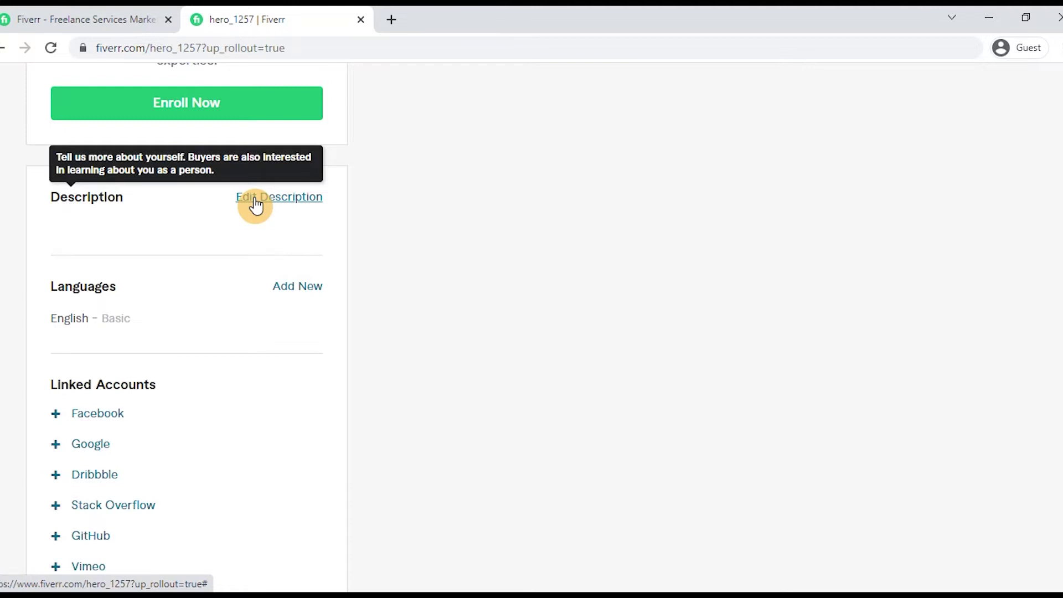
scroll(462, 175, "down", 1)
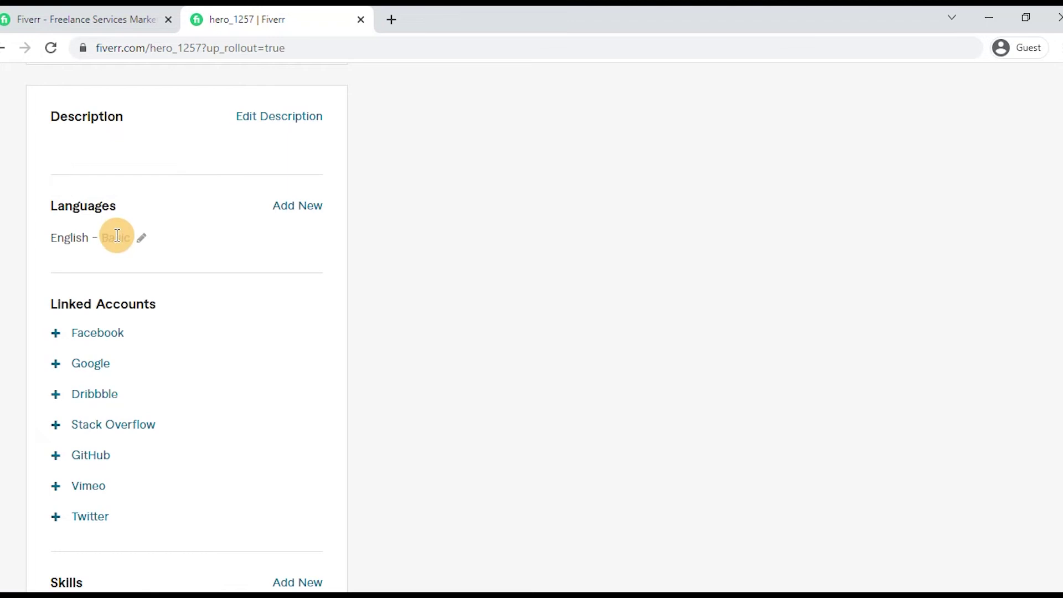
Step: Add Tamil - தமிழ் as a profile language at Native/Bilingual level
left_click(297, 209)
left_click(152, 243)
type("Tamil")
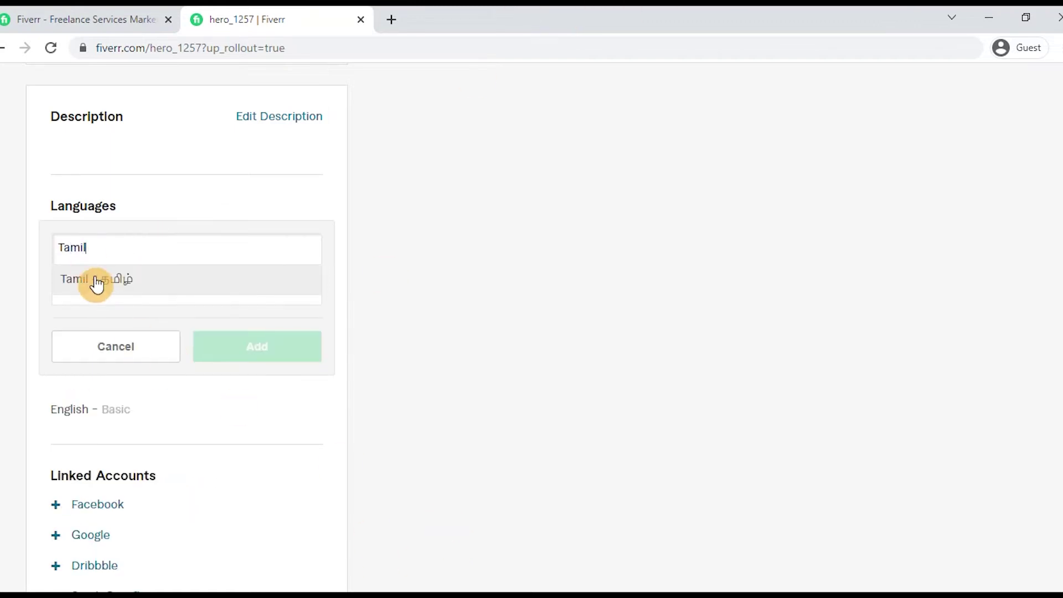
left_click(97, 281)
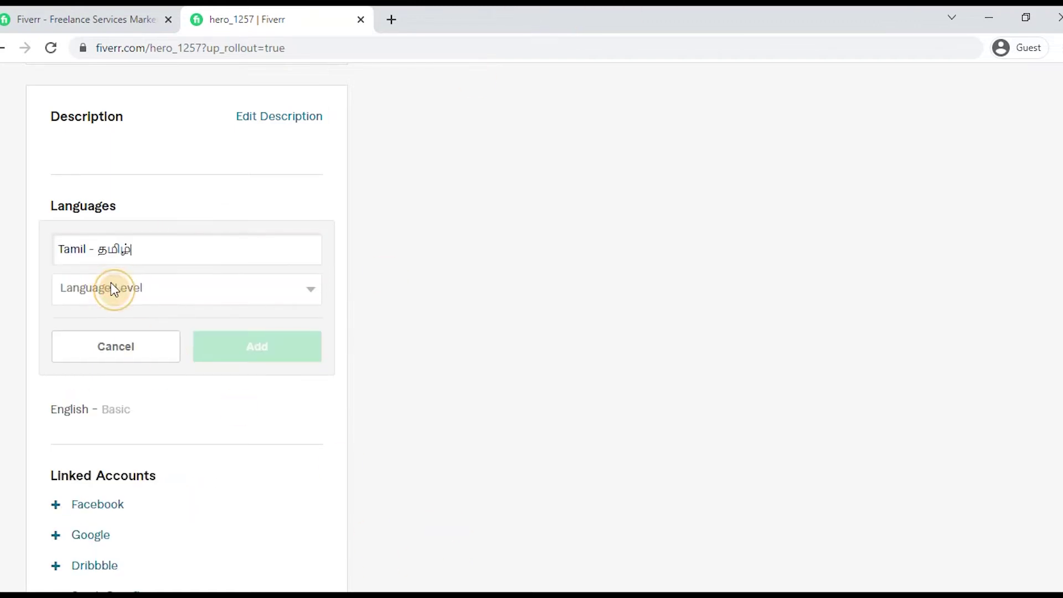
left_click(131, 285)
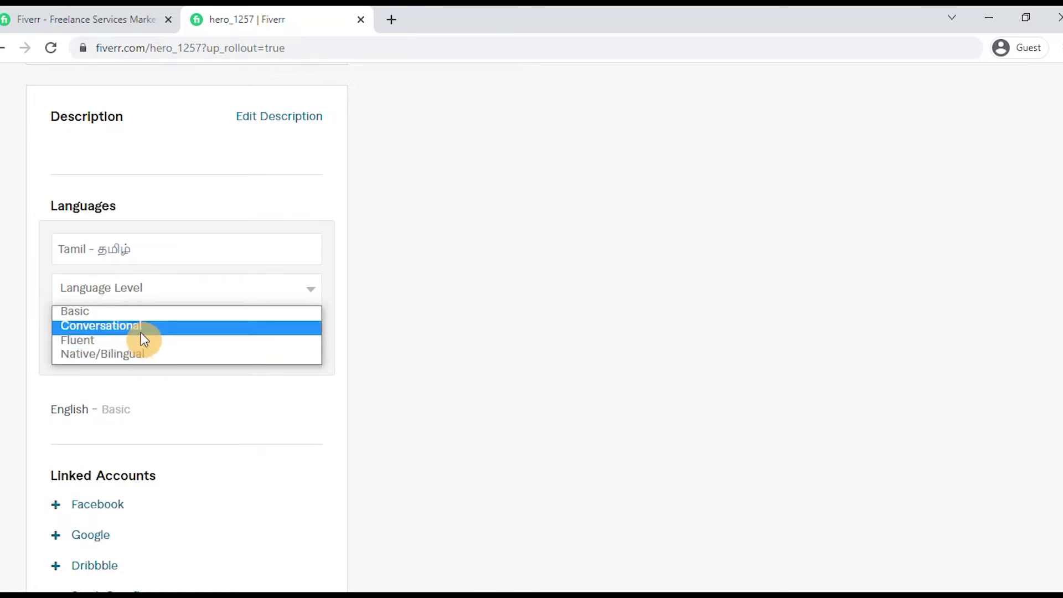
left_click(147, 355)
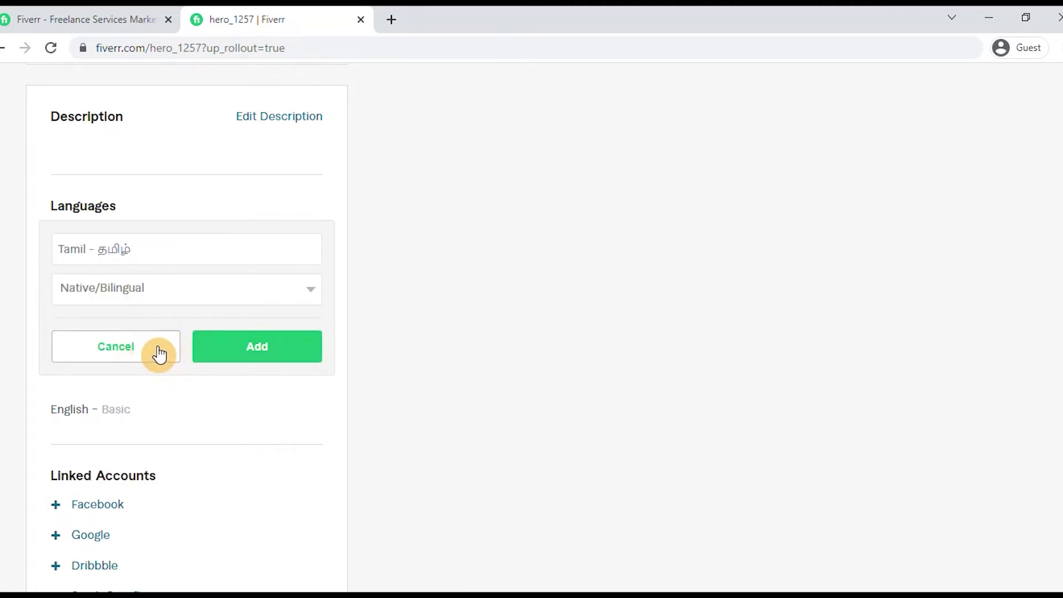
left_click(270, 355)
scroll(254, 356, "down", 3)
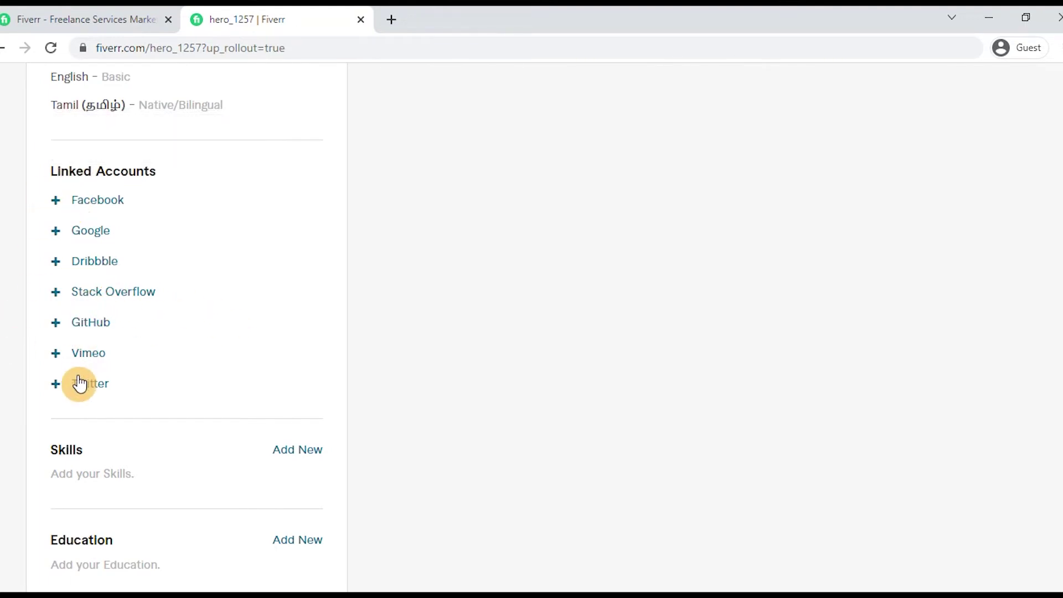
scroll(137, 412, "down", 2)
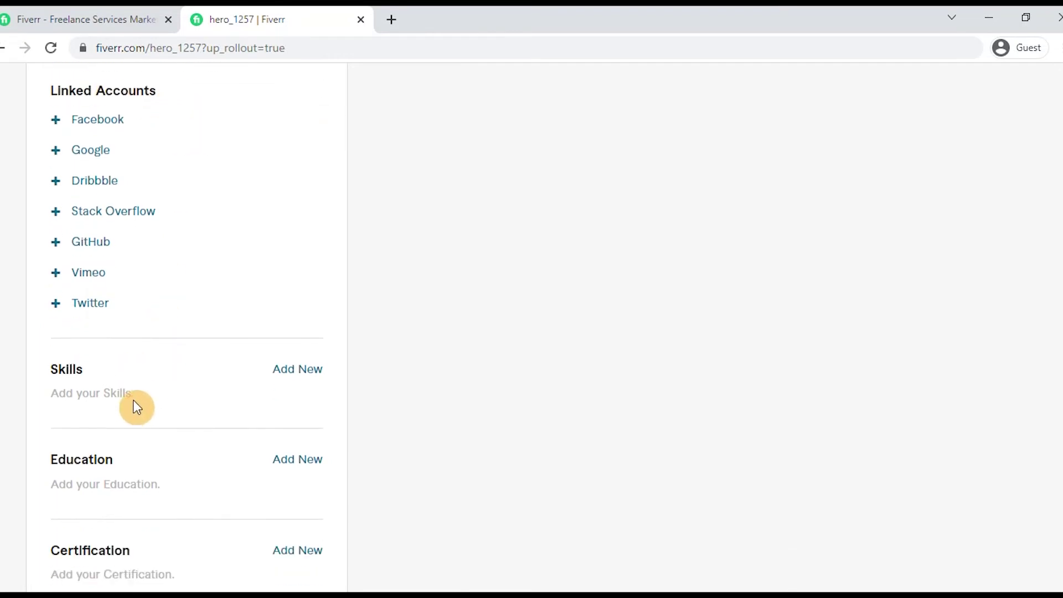
left_click(311, 380)
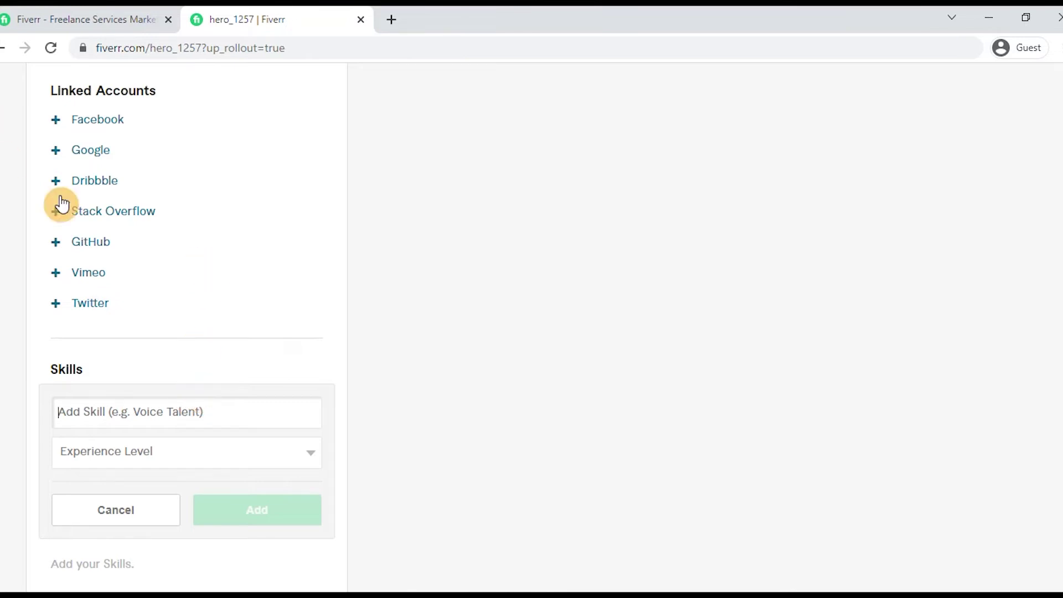
left_click(219, 455)
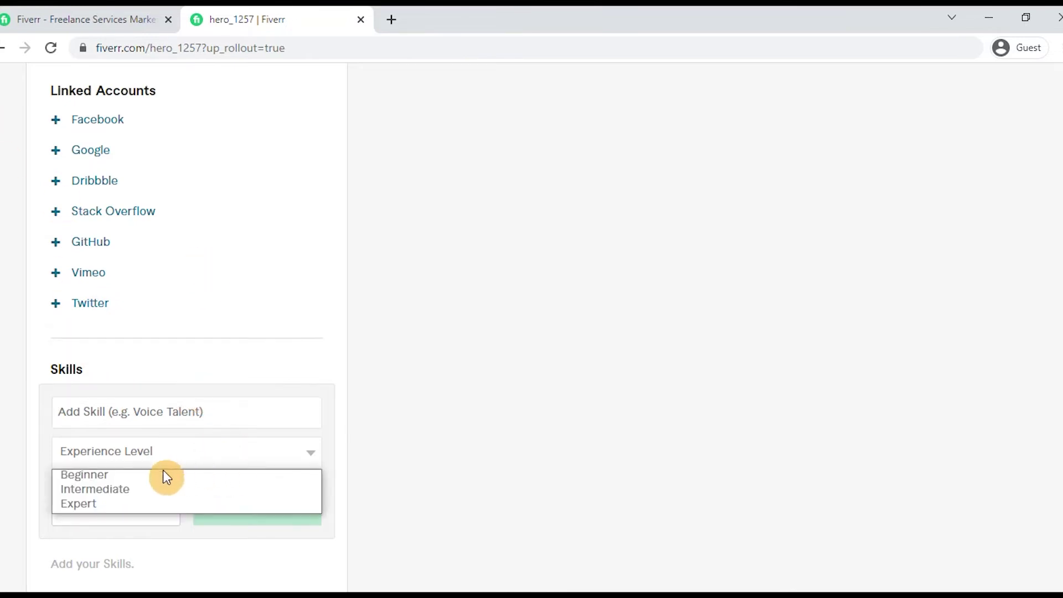
left_click(446, 432)
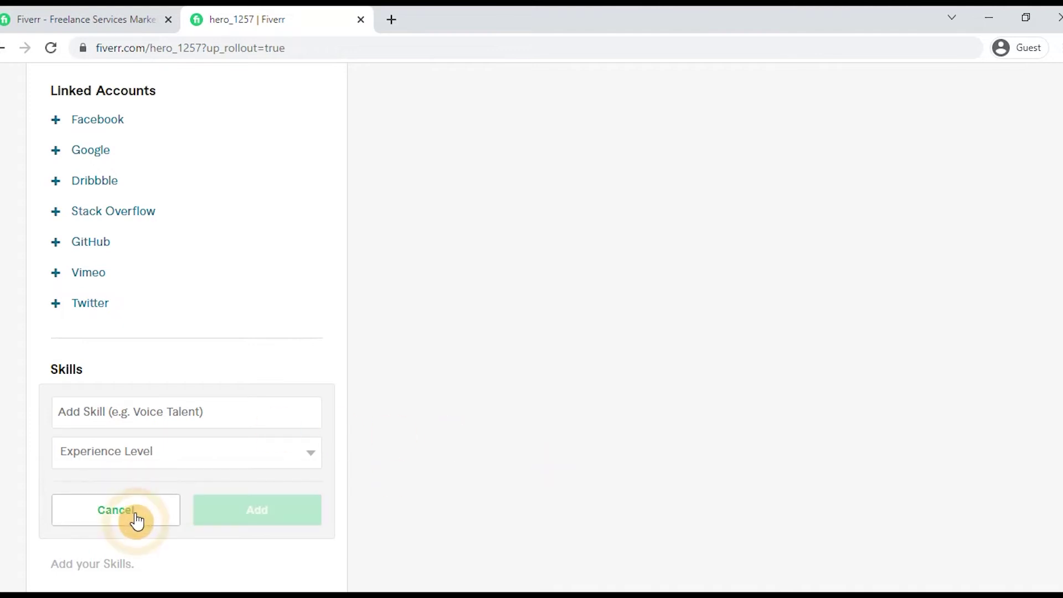
left_click(136, 515)
scroll(132, 443, "down", 2)
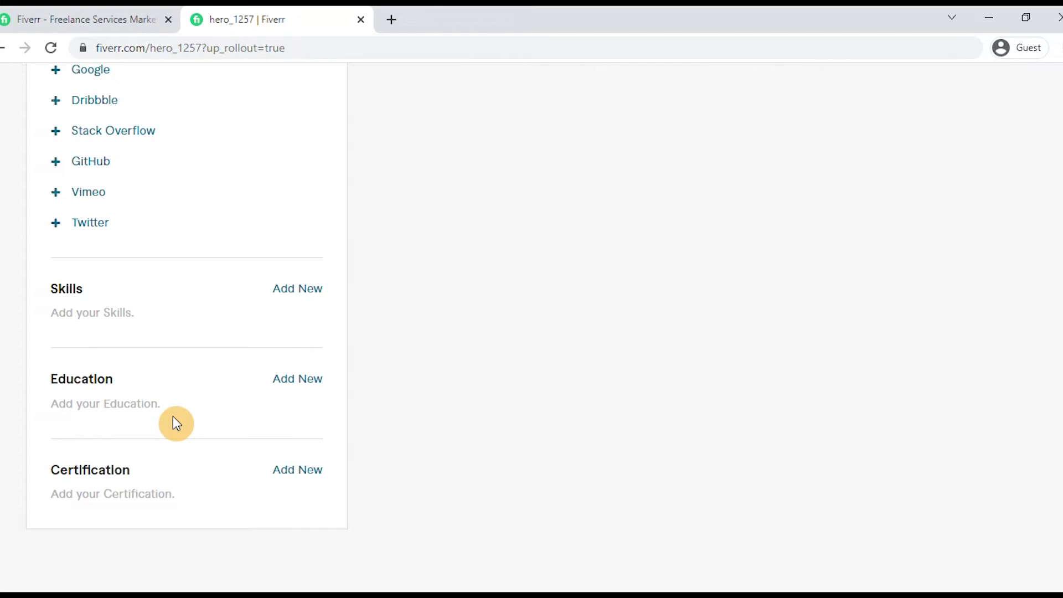
left_click(277, 381)
scroll(194, 405, "down", 1)
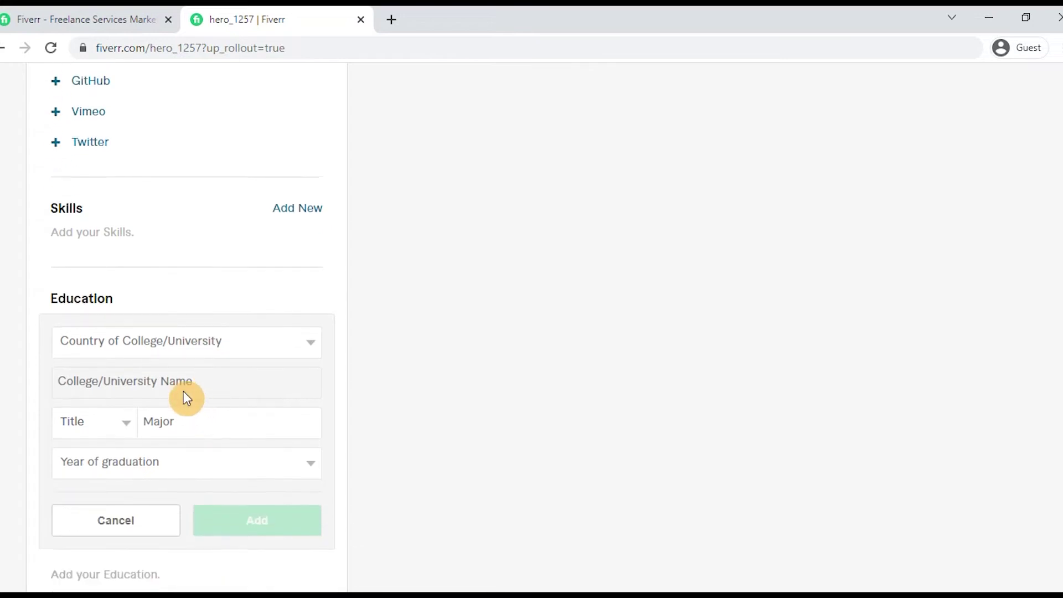
scroll(277, 384, "down", 1)
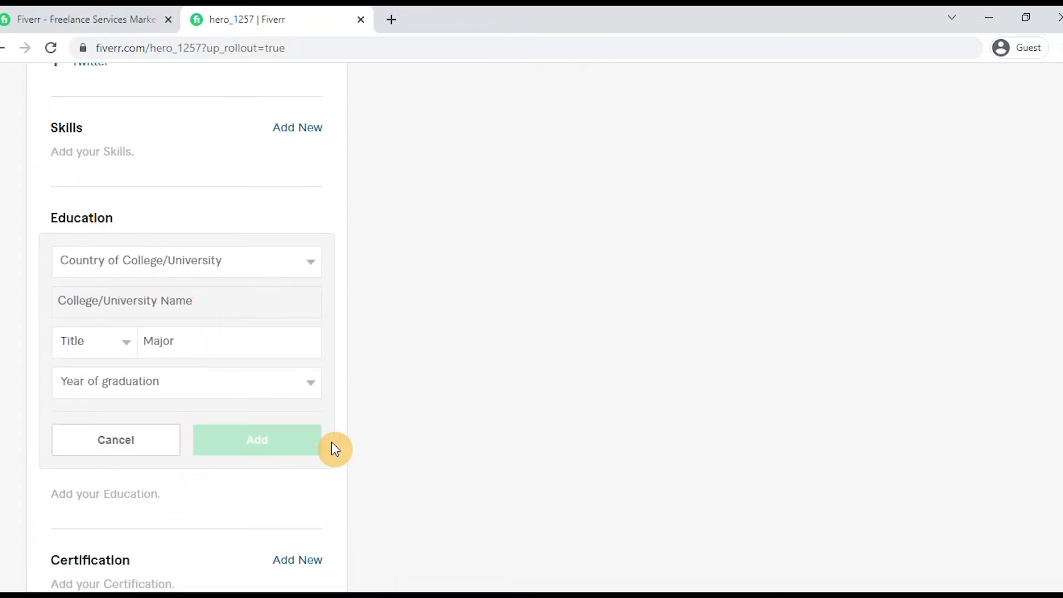
left_click(106, 450)
scroll(118, 432, "down", 3)
scroll(118, 401, "up", 4)
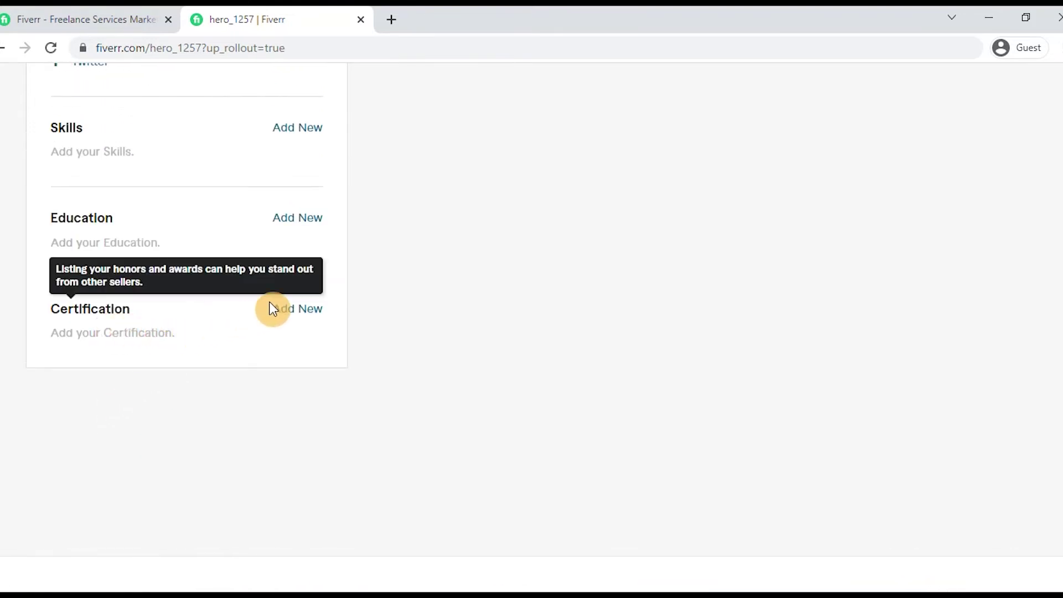
left_click(311, 316)
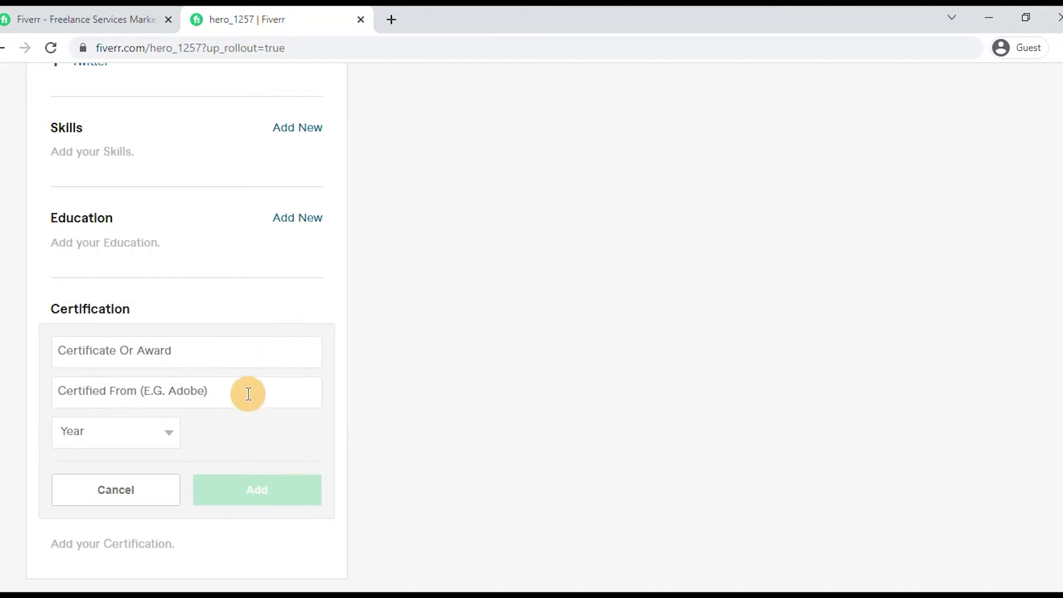
left_click(155, 431)
left_click(155, 431)
left_click(203, 392)
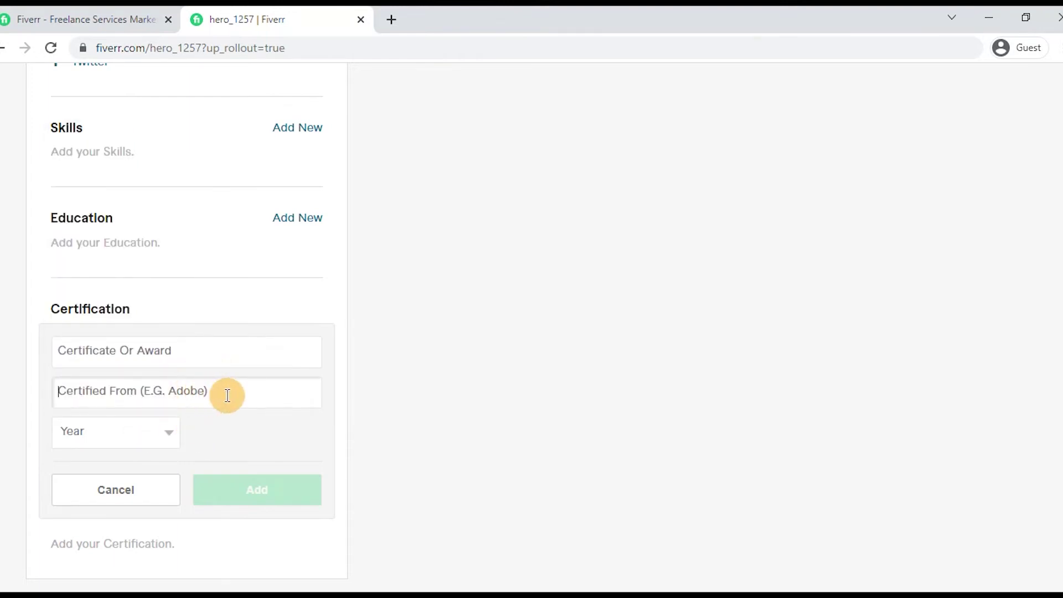
left_click(150, 353)
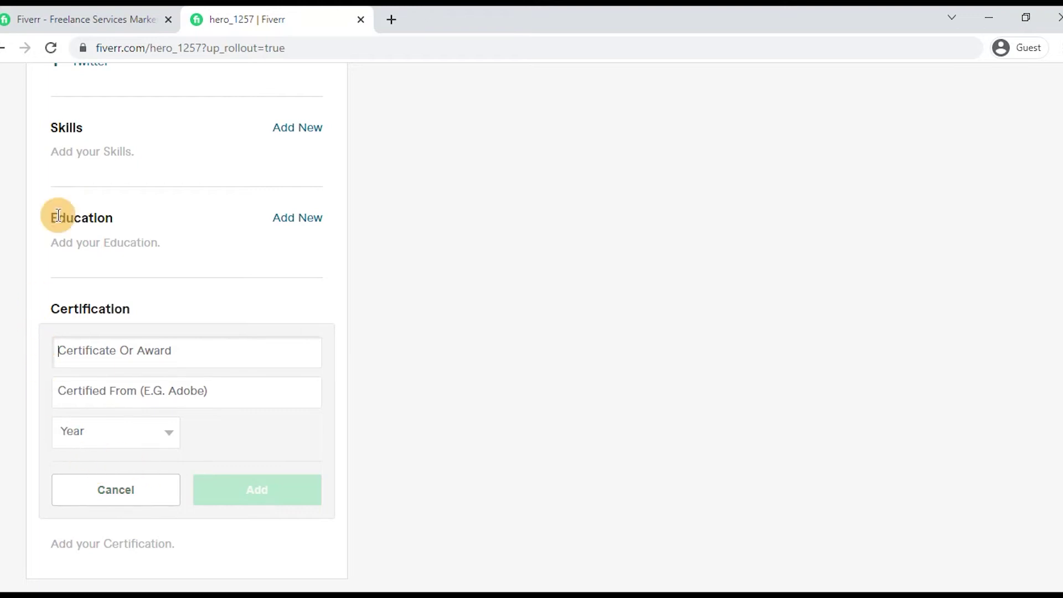
left_click(103, 501)
scroll(573, 301, "up", 10)
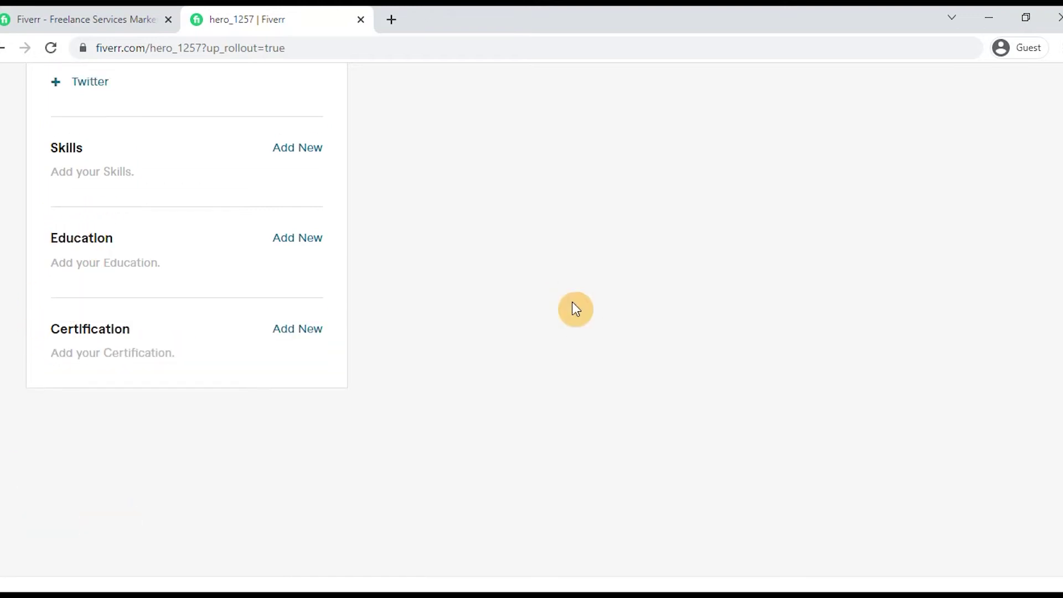
scroll(537, 309, "up", 8)
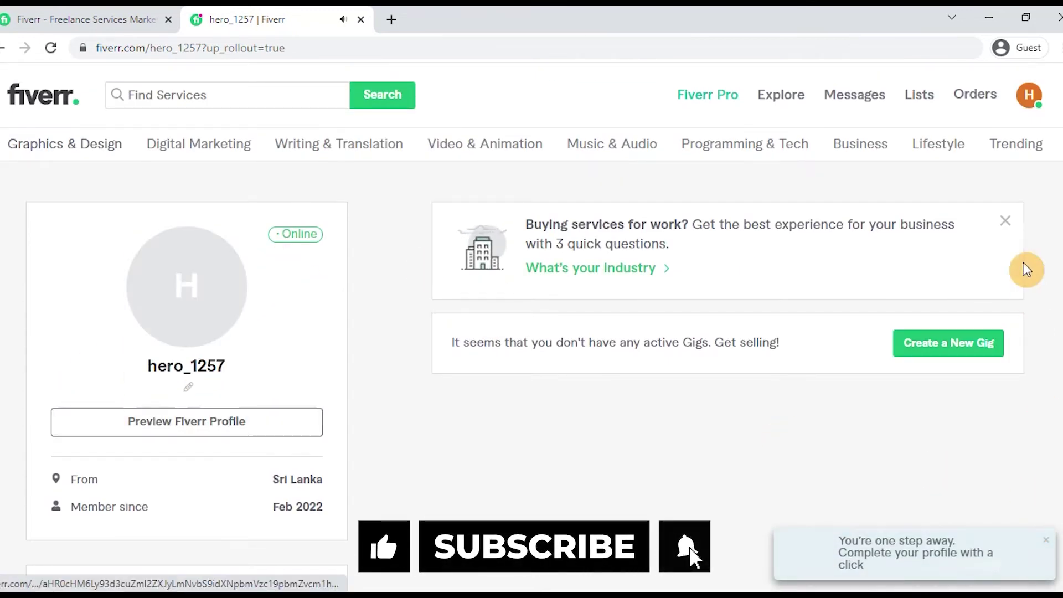
Step: Go to account Settings through the account menu and open the Security page
left_click(1027, 96)
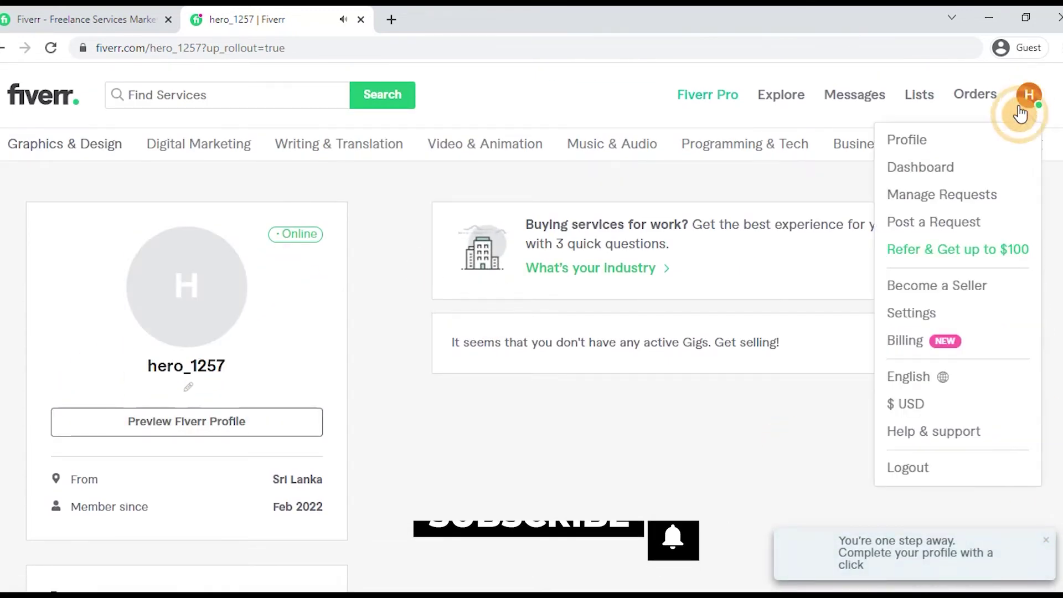
left_click(923, 313)
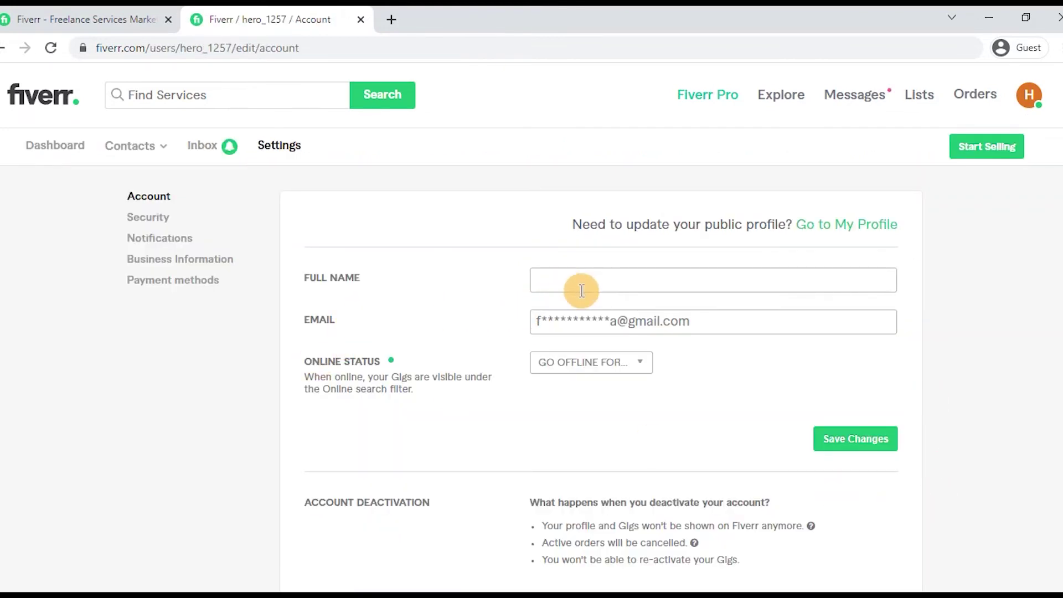
scroll(543, 332, "down", 1)
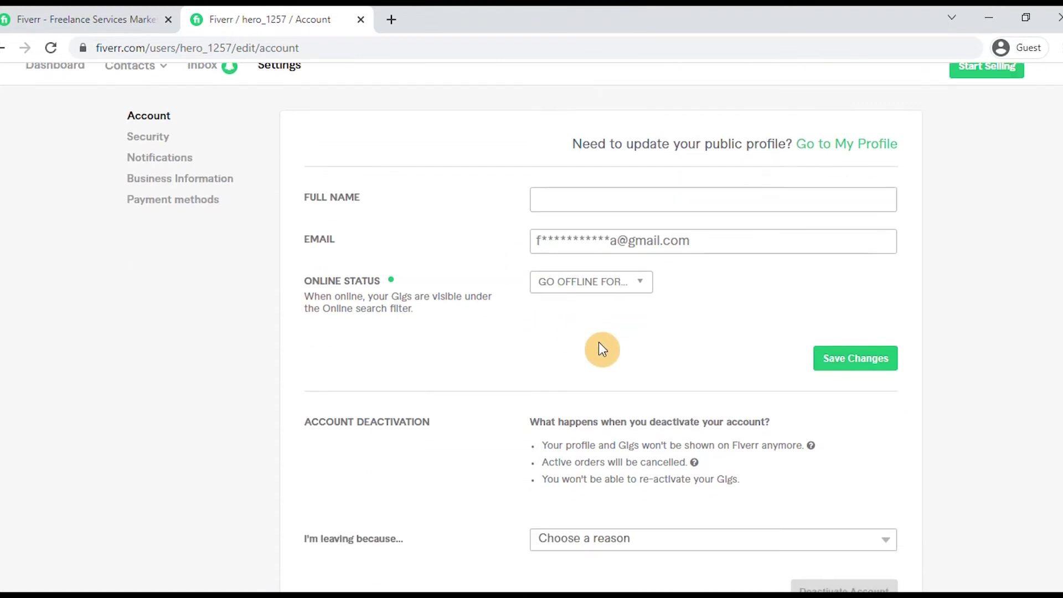
scroll(554, 339, "down", 3)
scroll(280, 321, "up", 4)
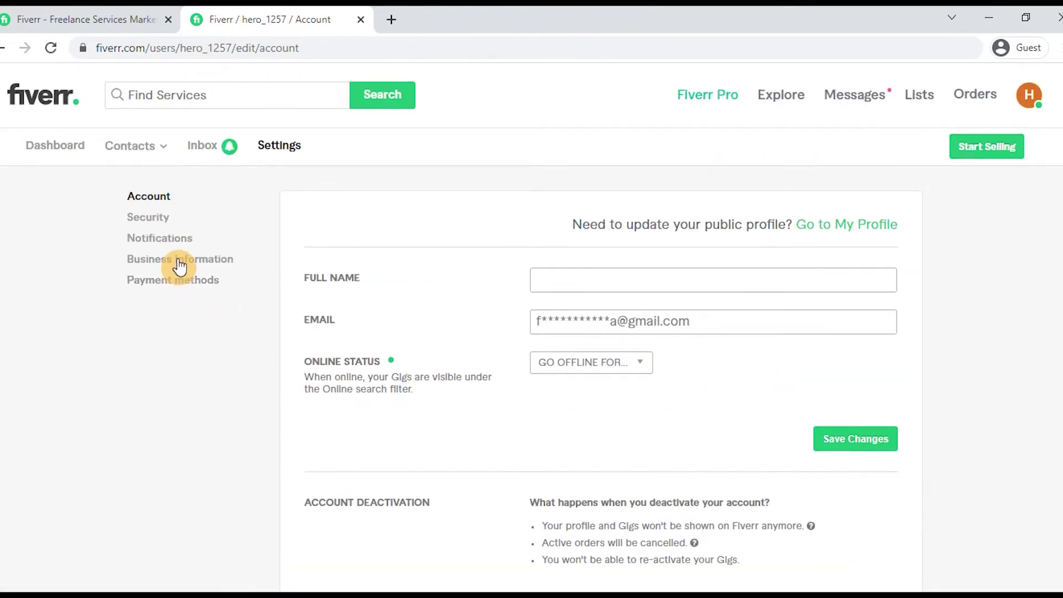
left_click(171, 244)
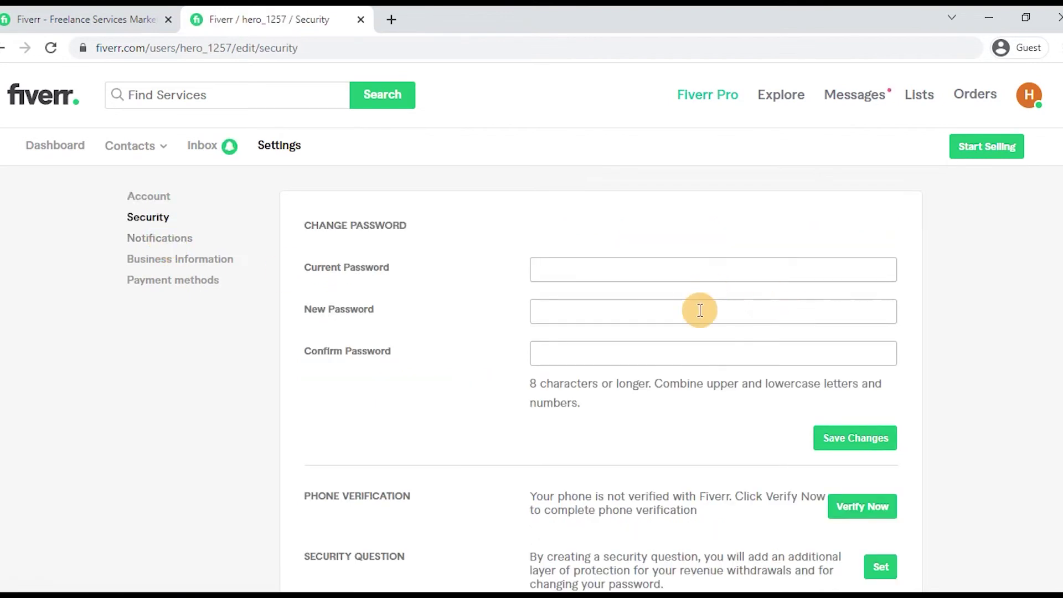
scroll(687, 412, "down", 2)
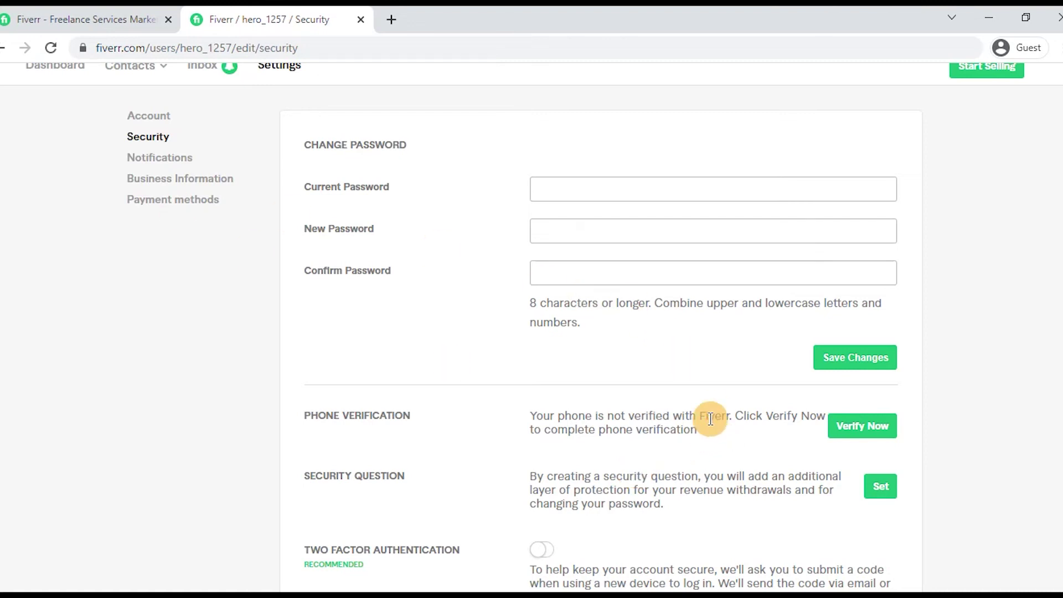
scroll(686, 428, "down", 1)
scroll(525, 445, "down", 1)
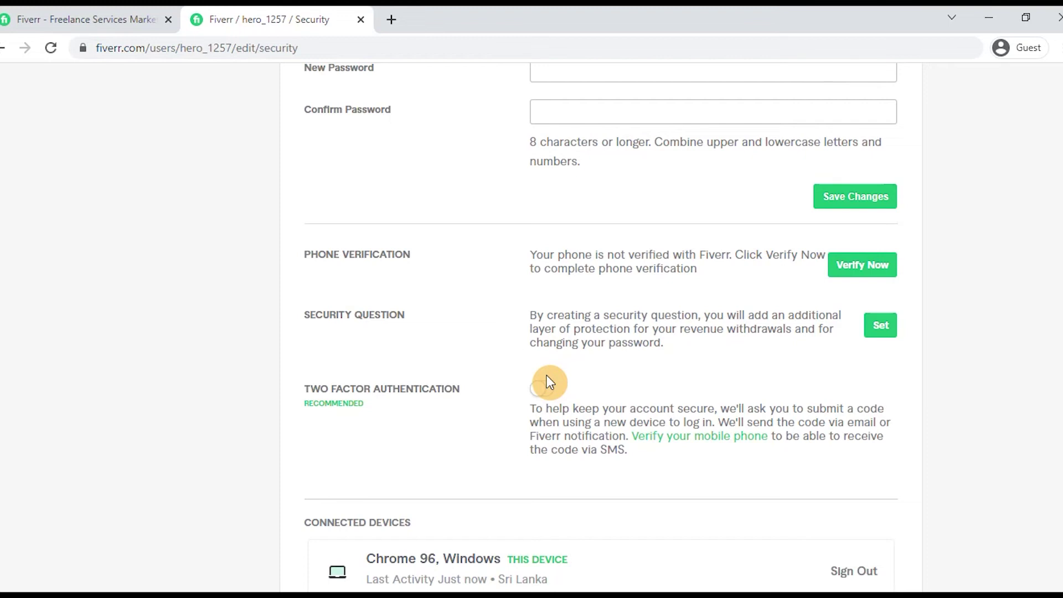
scroll(548, 376, "down", 3)
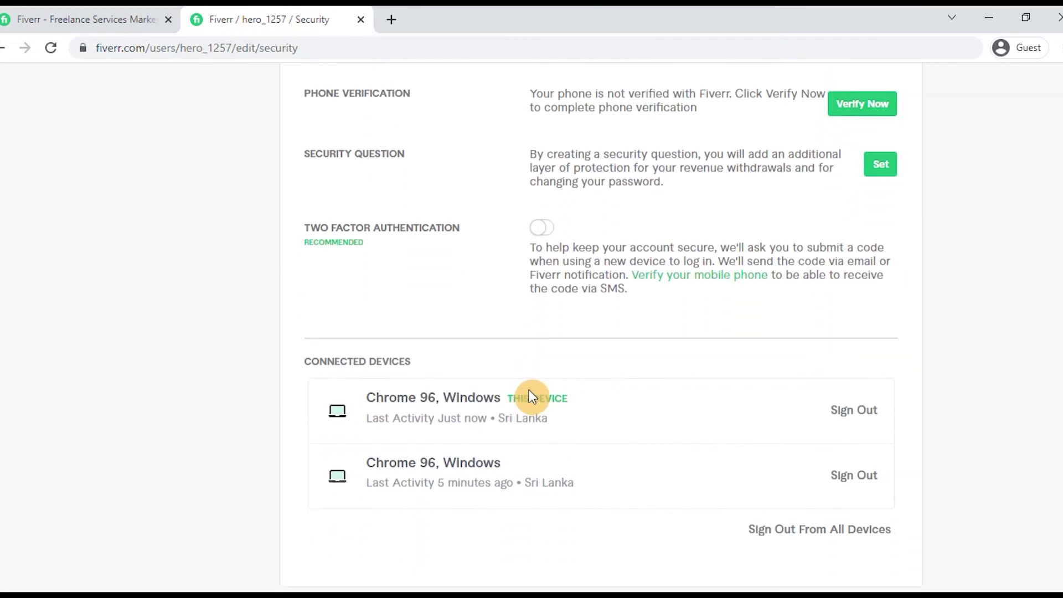
scroll(519, 381, "up", 7)
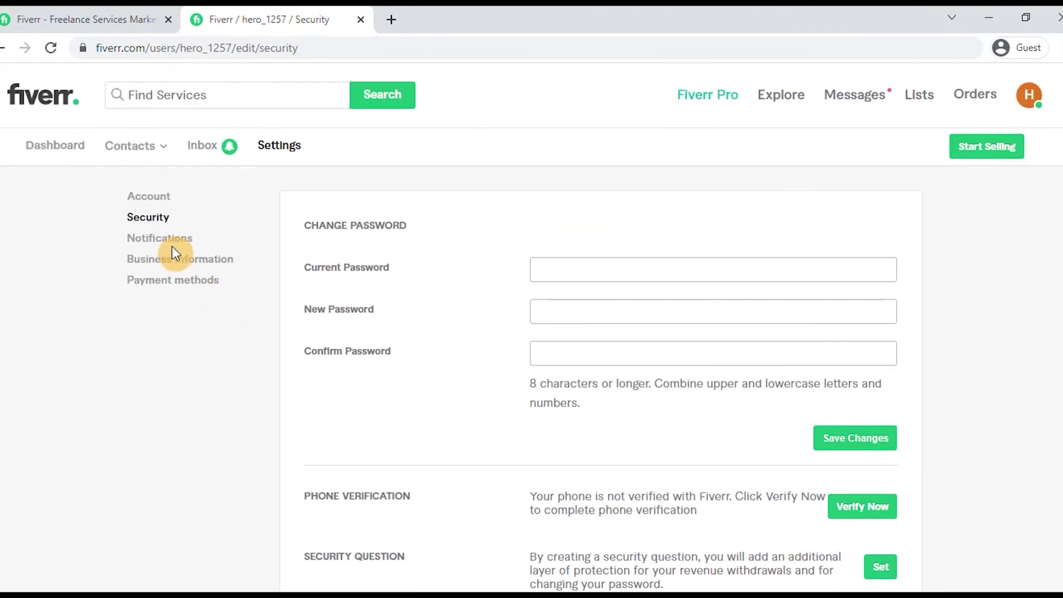
Step: View Notifications, scroll through the Business Information form, then open Payment methods
left_click(175, 244)
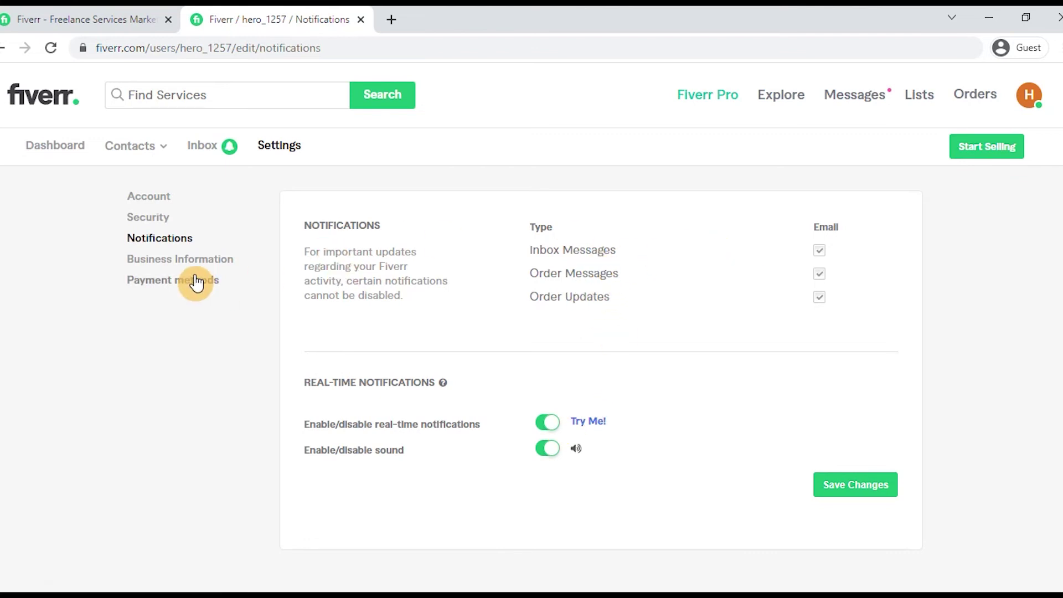
left_click(202, 259)
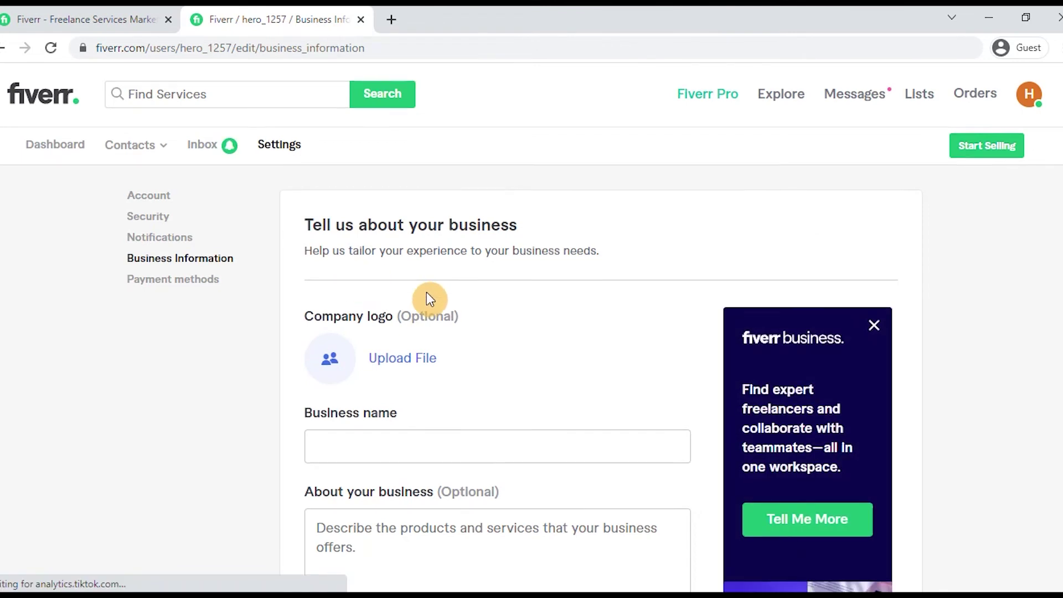
scroll(427, 293, "down", 3)
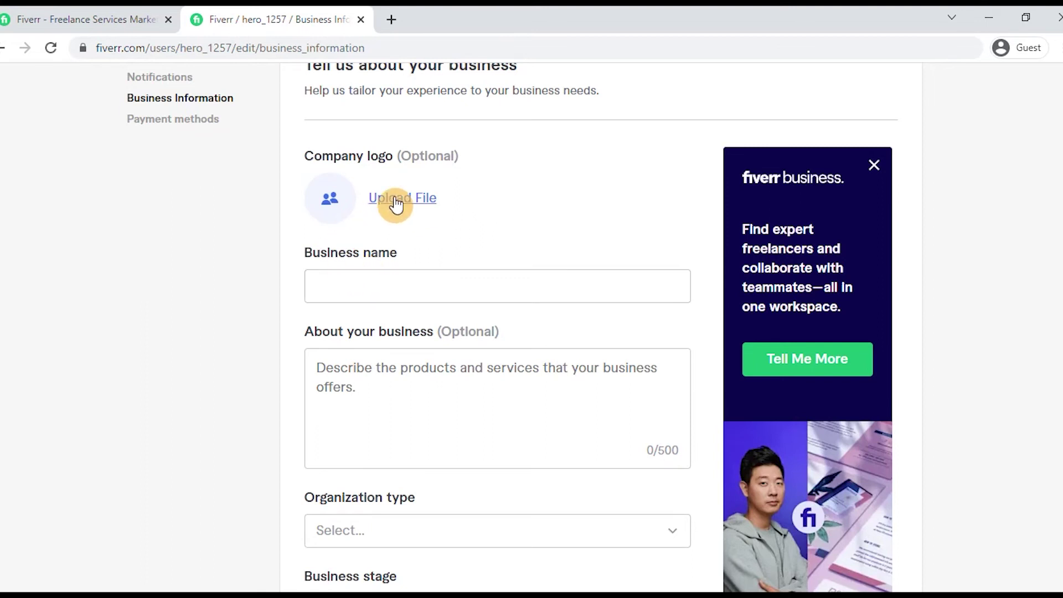
scroll(390, 310, "down", 2)
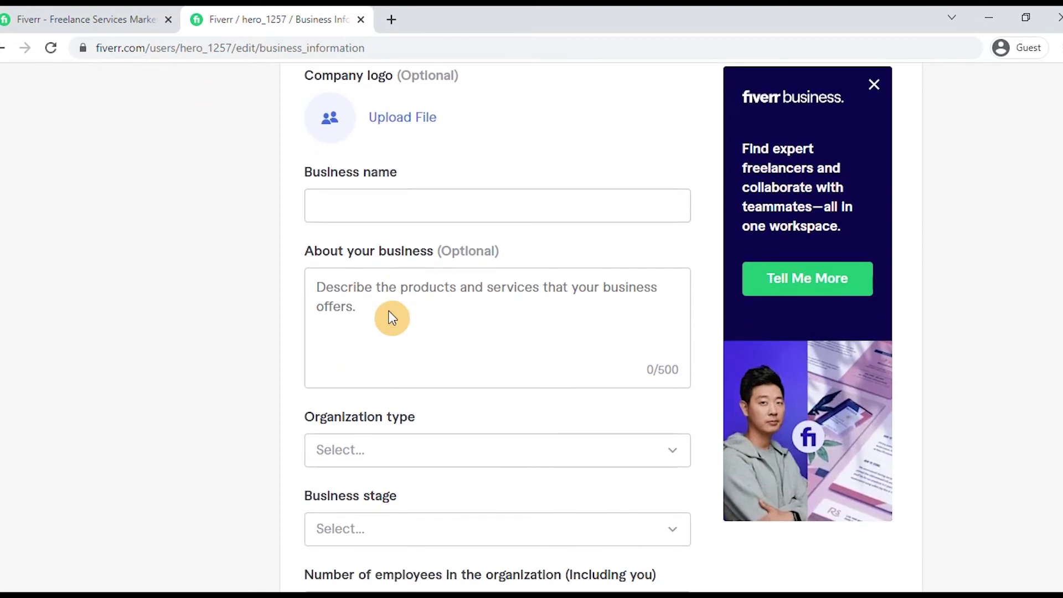
scroll(359, 343, "down", 2)
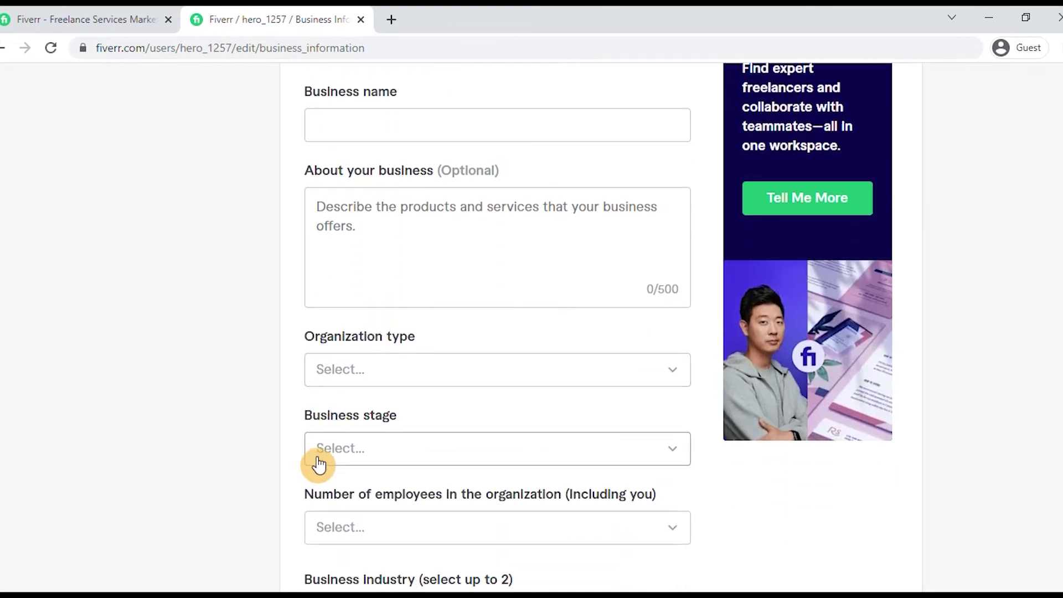
scroll(319, 463, "down", 1)
scroll(327, 463, "down", 1)
scroll(327, 463, "down", 4)
scroll(373, 447, "up", 12)
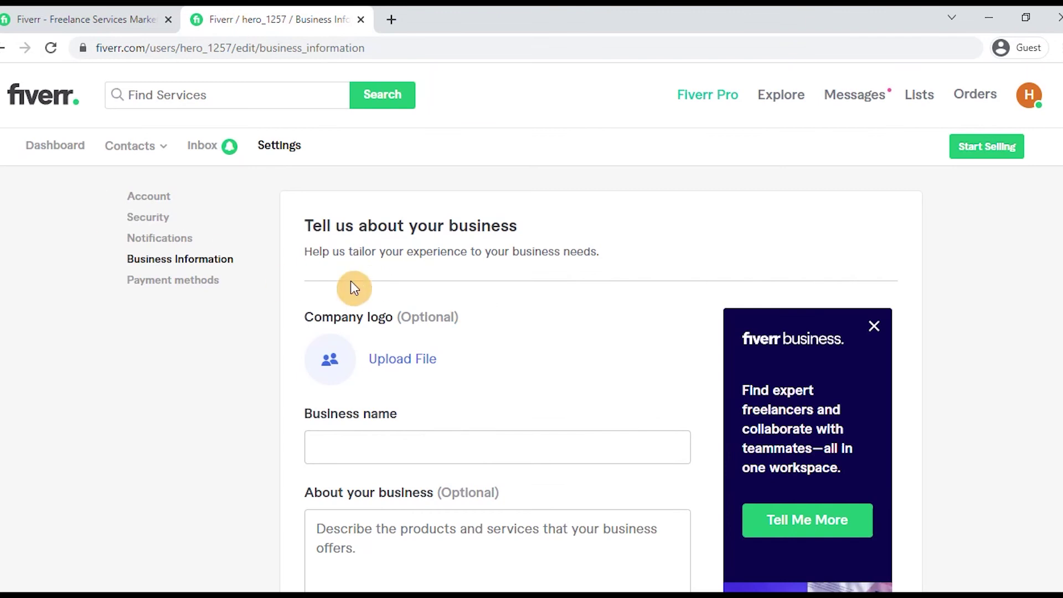
left_click(169, 283)
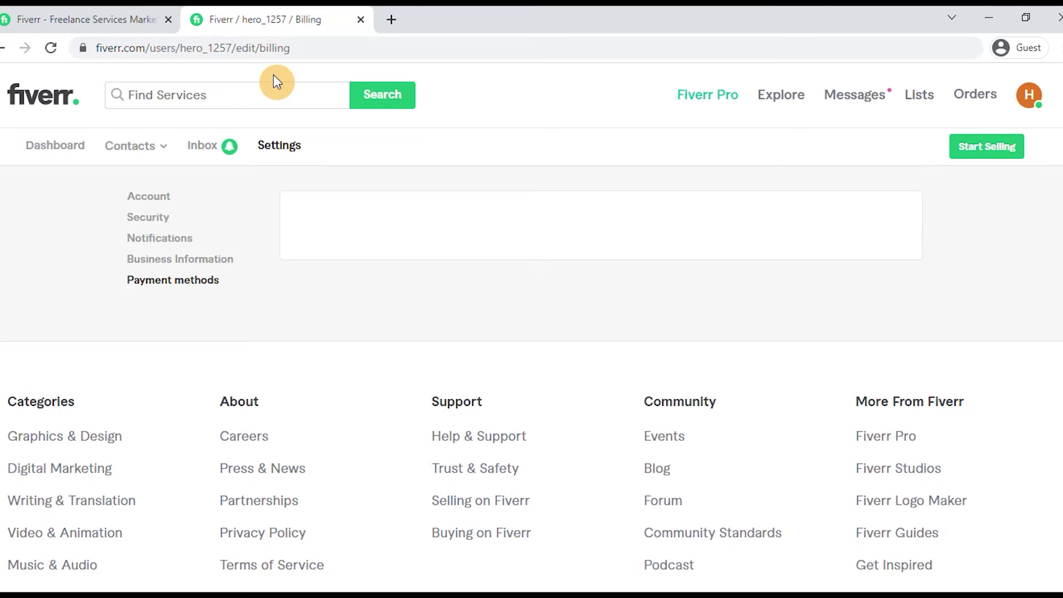
Step: Return to the Account settings page and scroll down to Account Deactivation
left_click(147, 199)
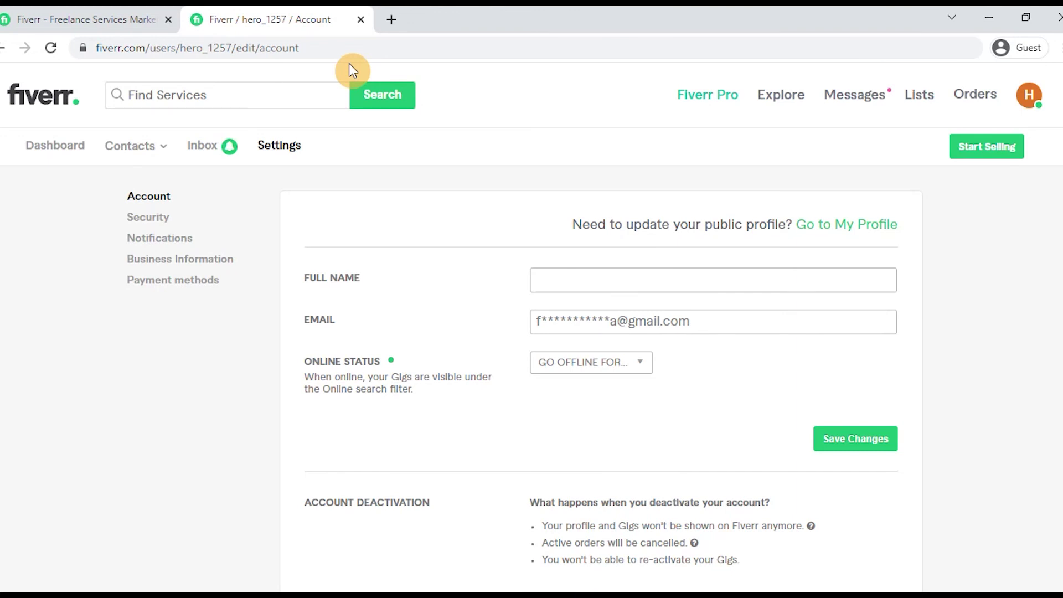
scroll(427, 301, "down", 3)
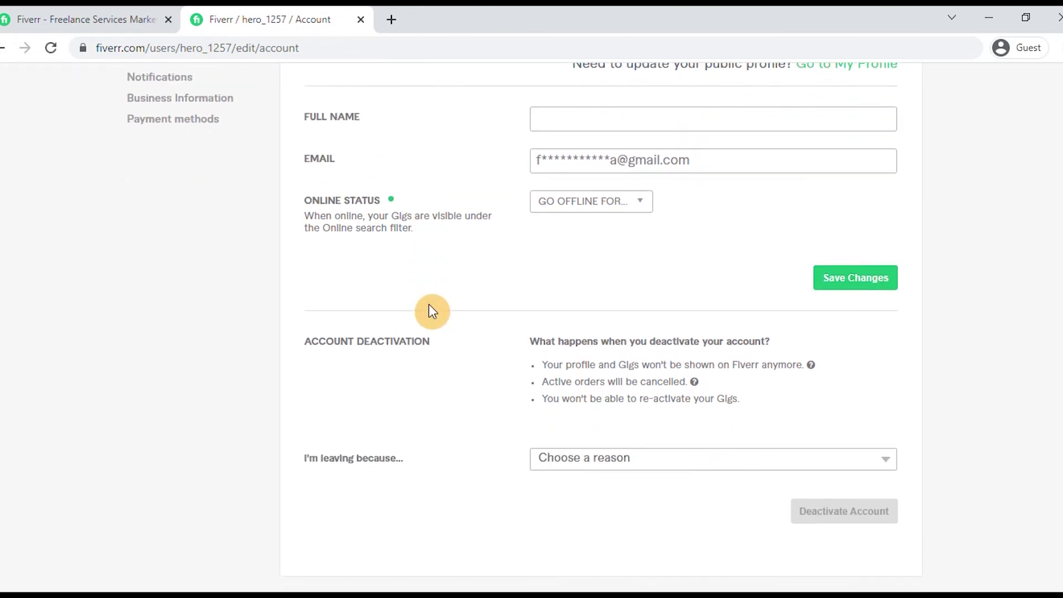
left_click(622, 459)
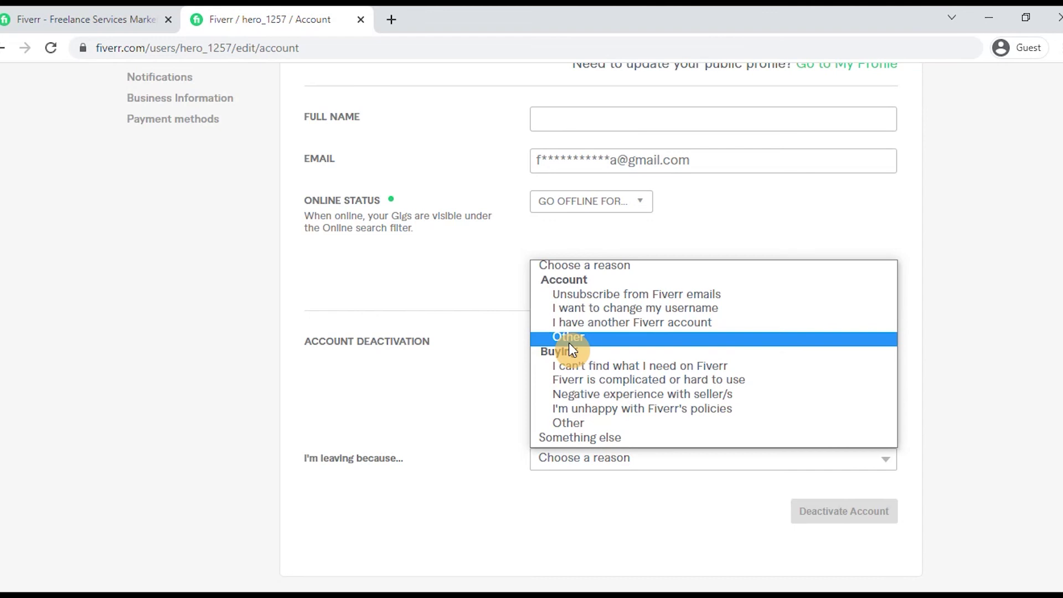
left_click(358, 381)
scroll(676, 351, "up", 3)
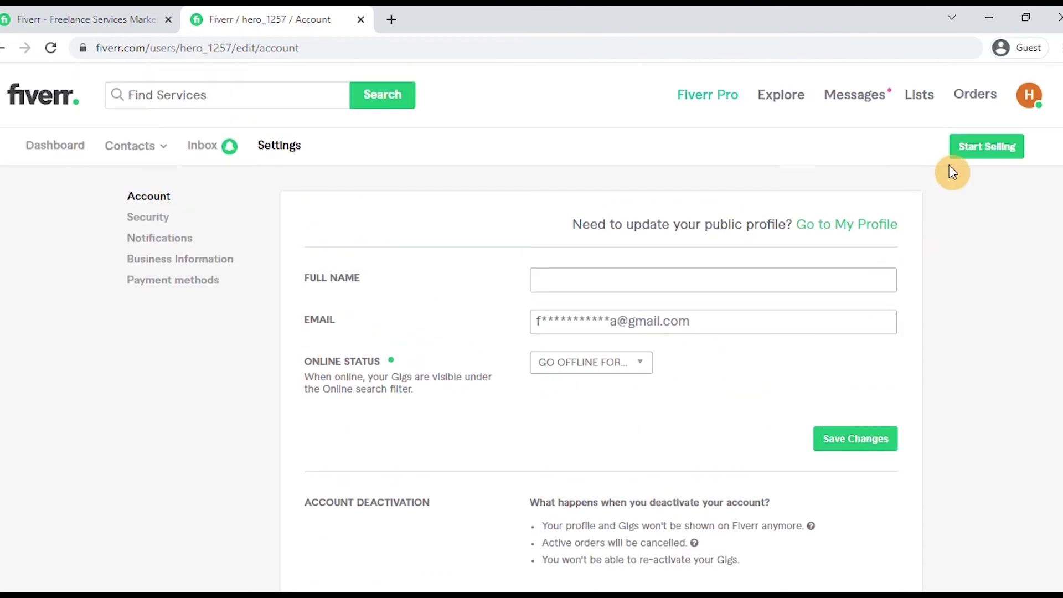
left_click(1030, 103)
left_click(912, 315)
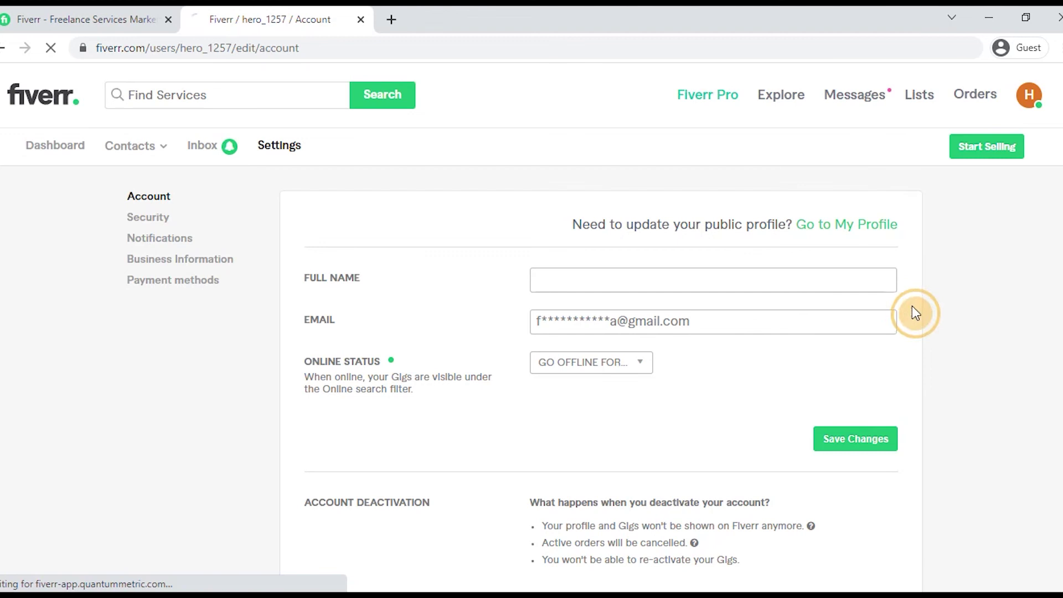
scroll(581, 375, "down", 2)
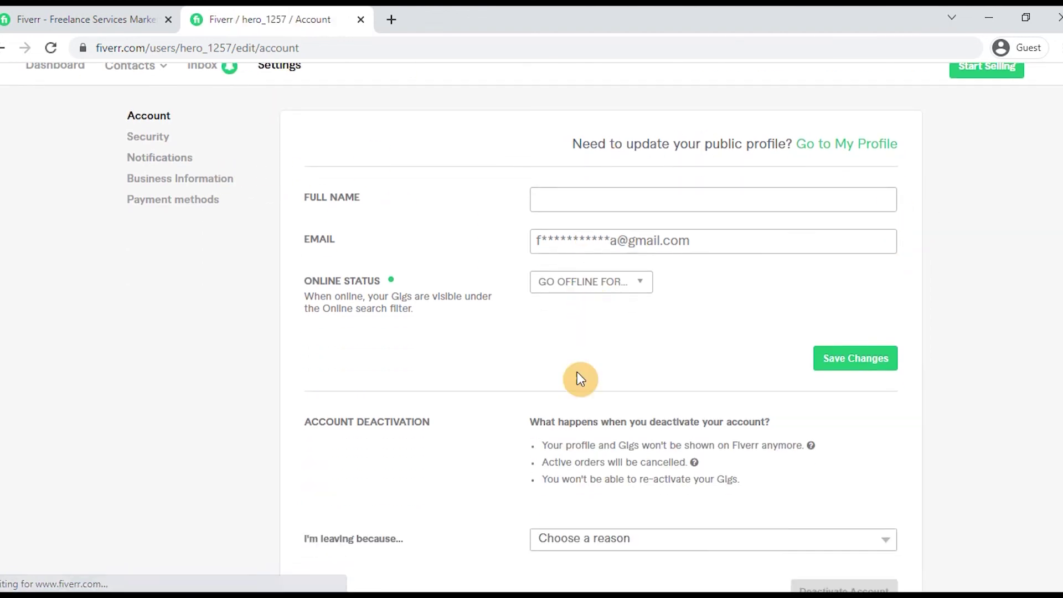
scroll(610, 441, "down", 2)
scroll(618, 484, "down", 1)
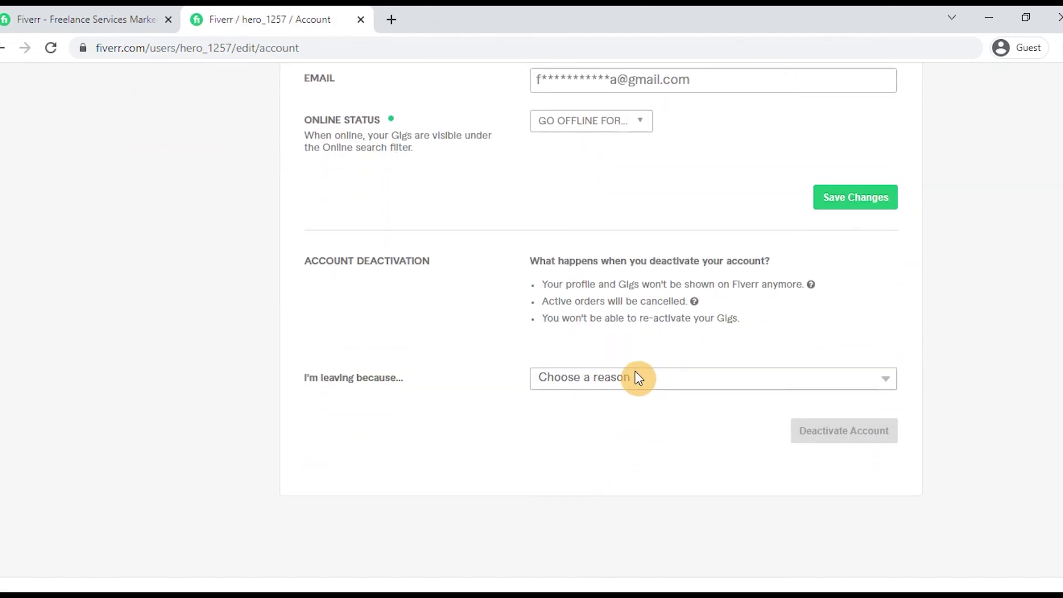
left_click(616, 381)
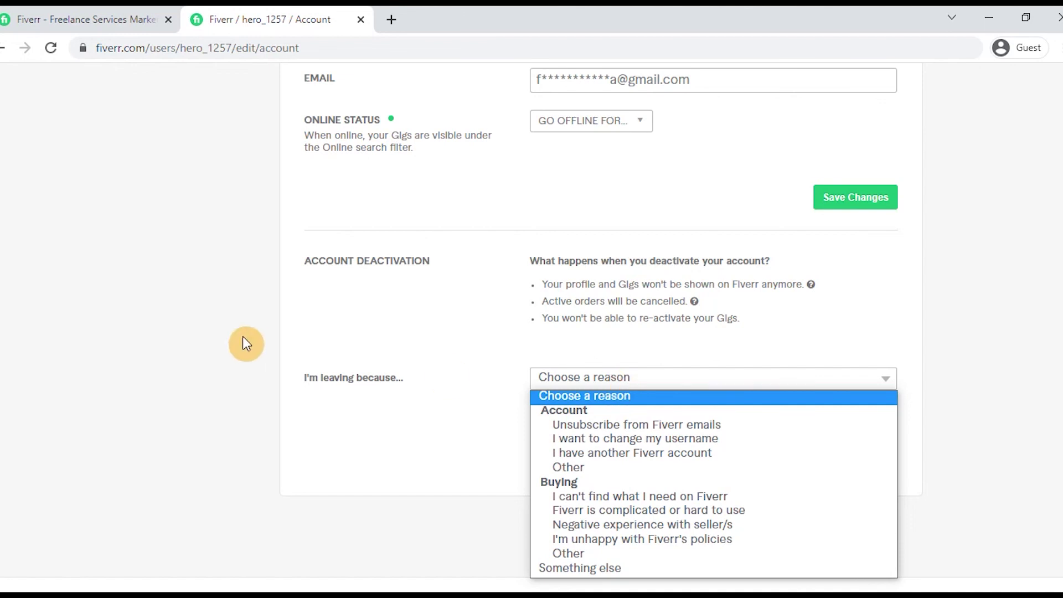
left_click(268, 326)
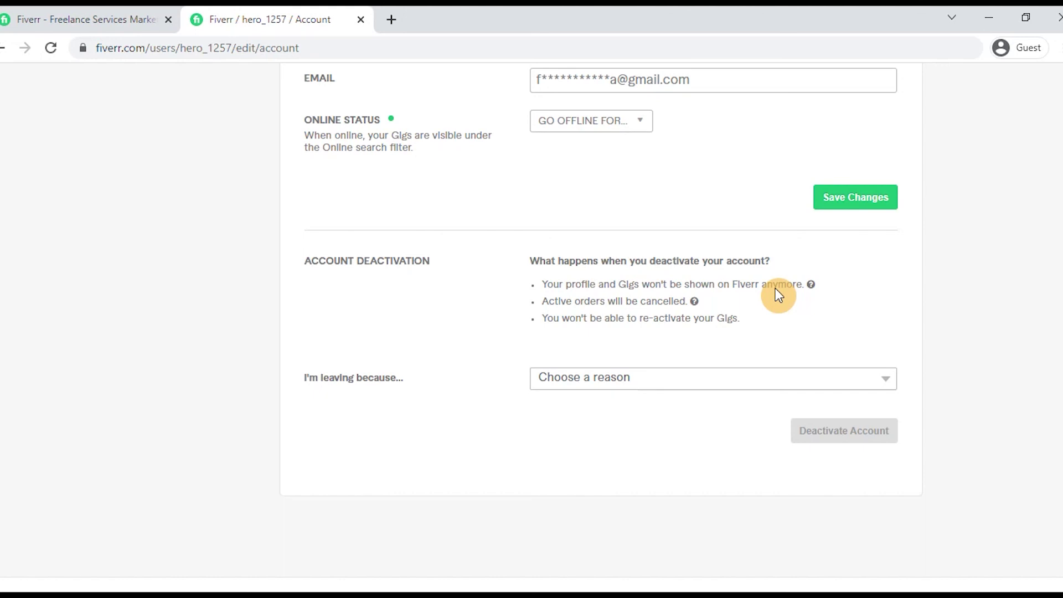
scroll(744, 247, "up", 4)
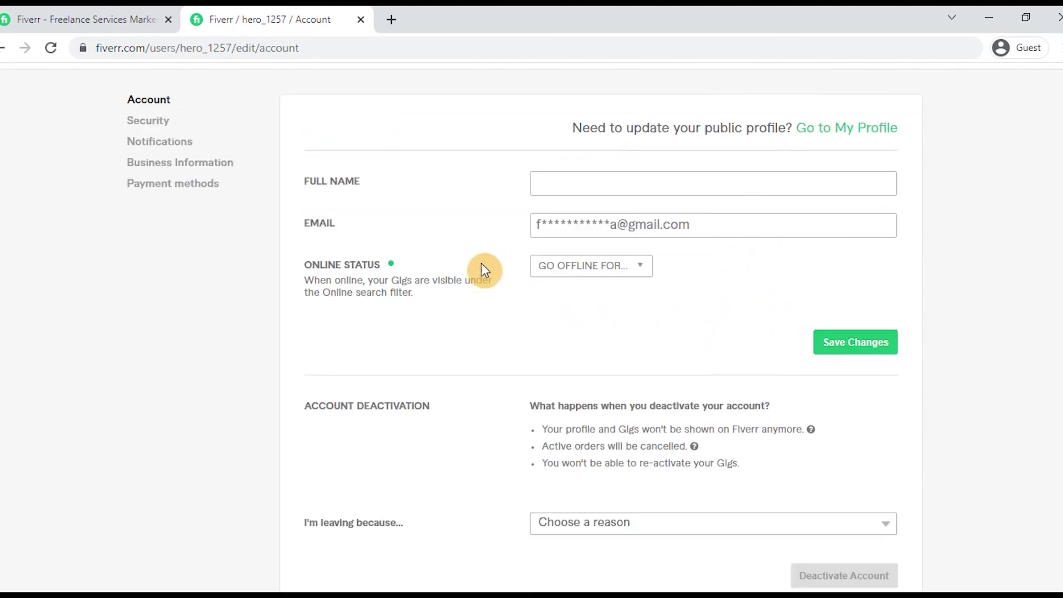
scroll(270, 286, "up", 1)
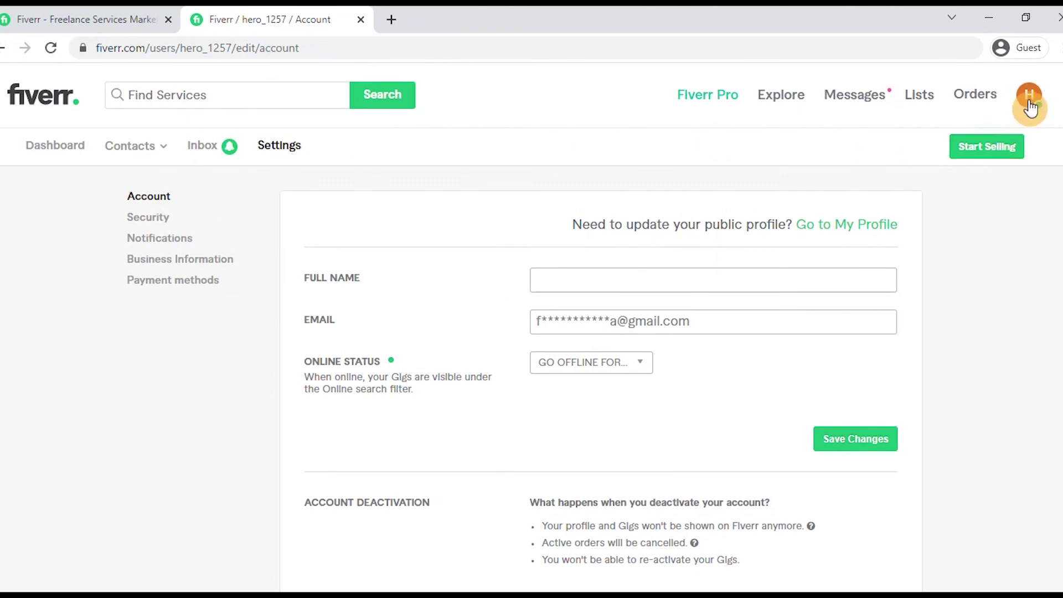
scroll(552, 453, "down", 1)
scroll(554, 455, "up", 1)
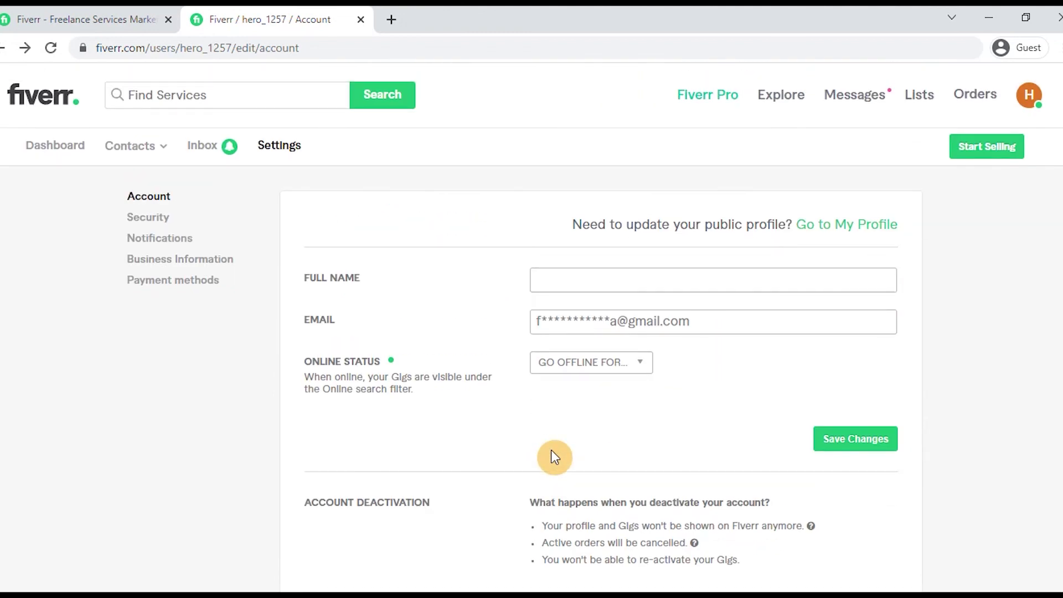